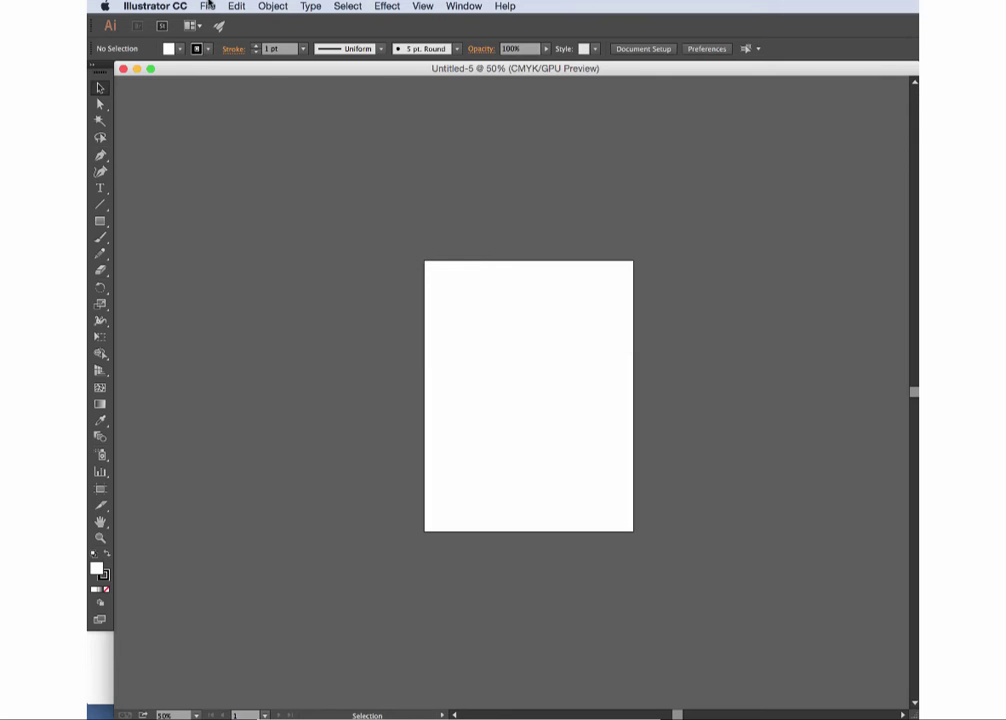
# Step: Open Shark FX App.png from the recent files list and select the logo image
pyautogui.click(208, 6)
pyautogui.moveTo(280, 61)
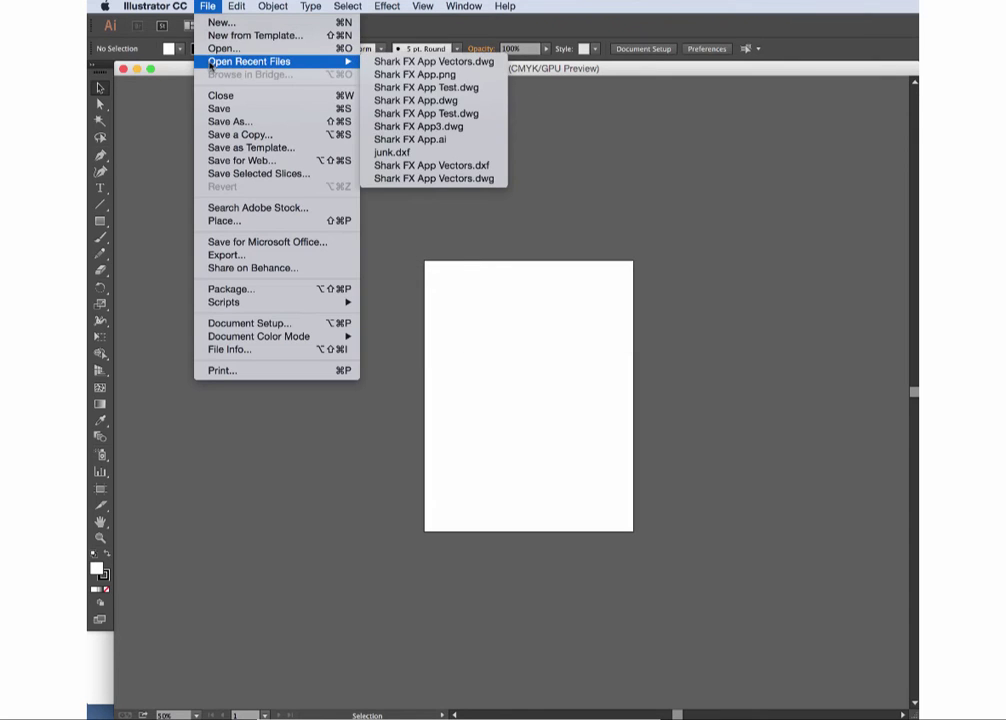
pyautogui.click(437, 75)
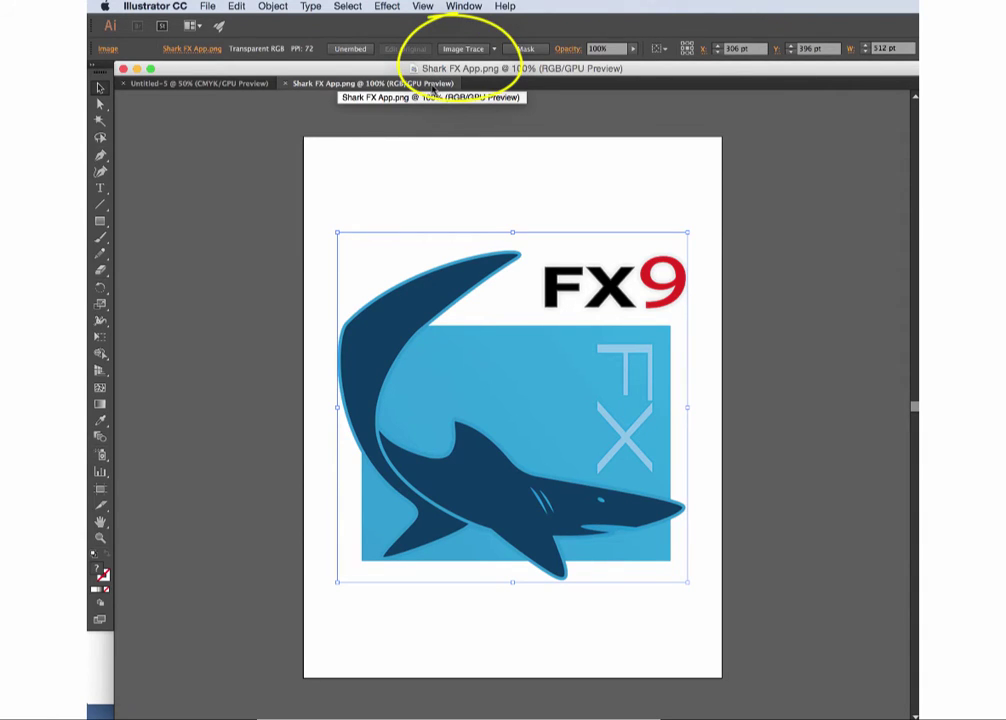
pyautogui.click(417, 141)
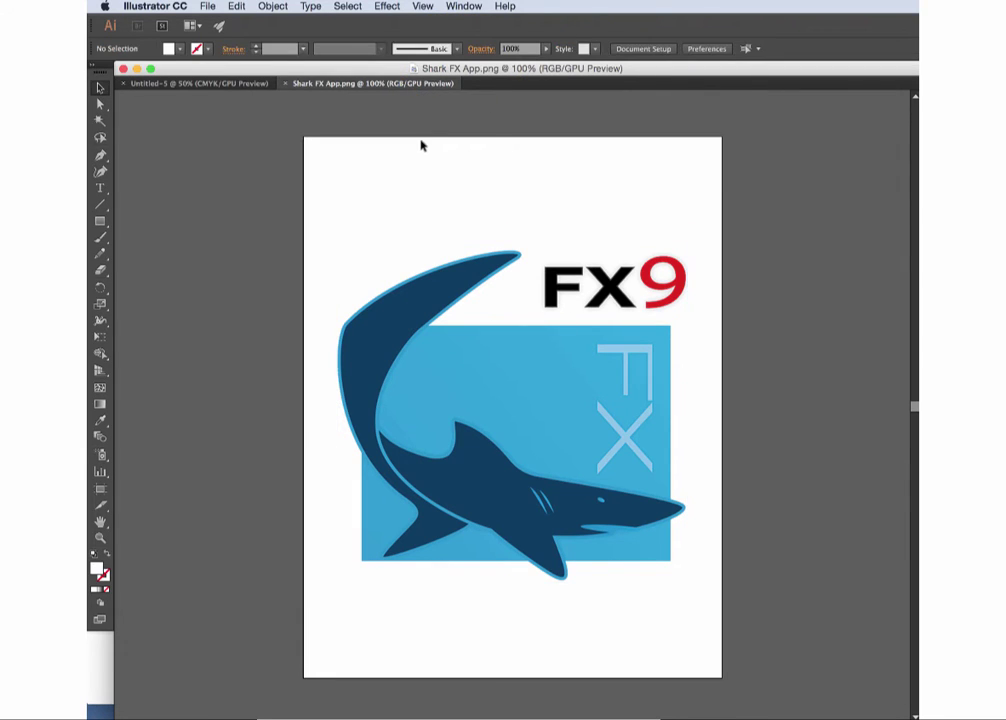
pyautogui.click(463, 265)
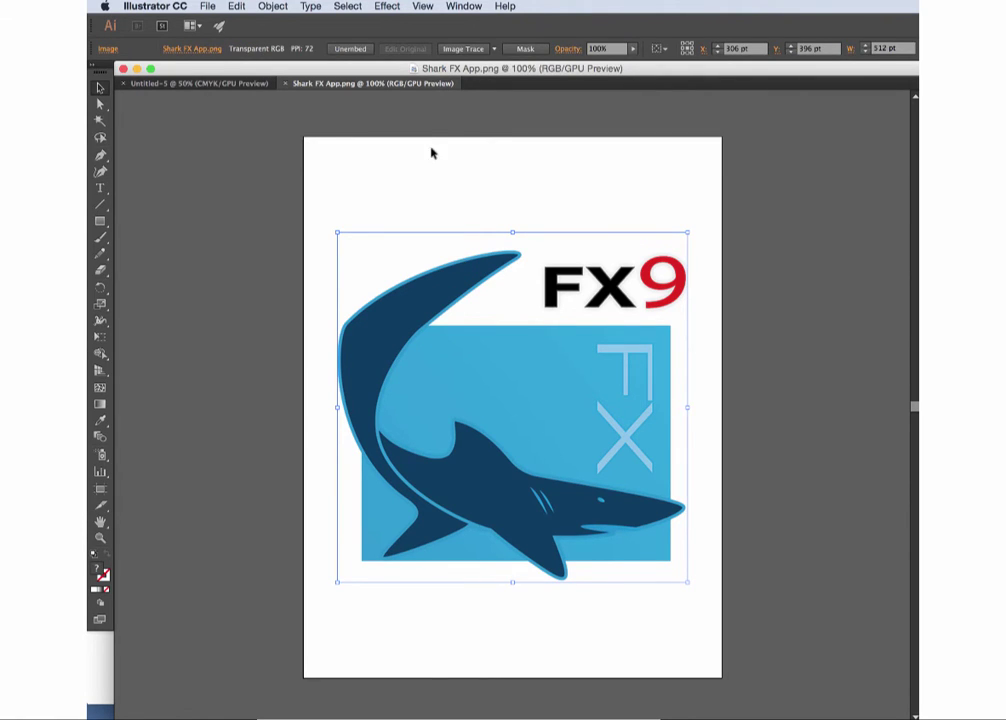
# Step: Image-trace the logo with the 6 Colors preset in Outlines view, then expand it and deselect
pyautogui.click(463, 48)
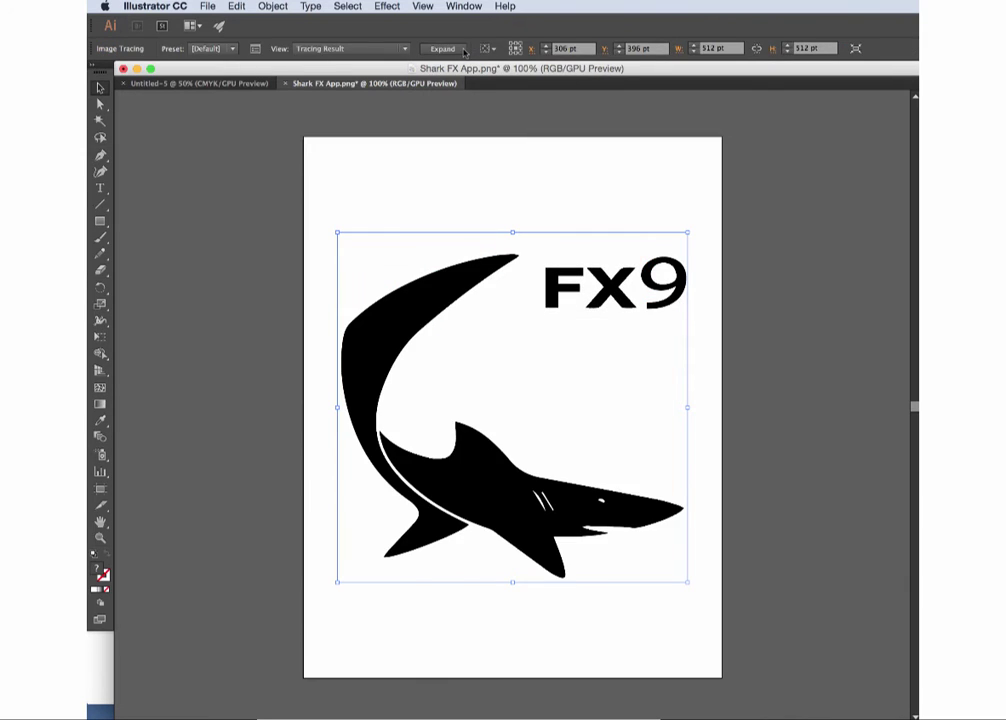
pyautogui.click(325, 48)
pyautogui.click(313, 96)
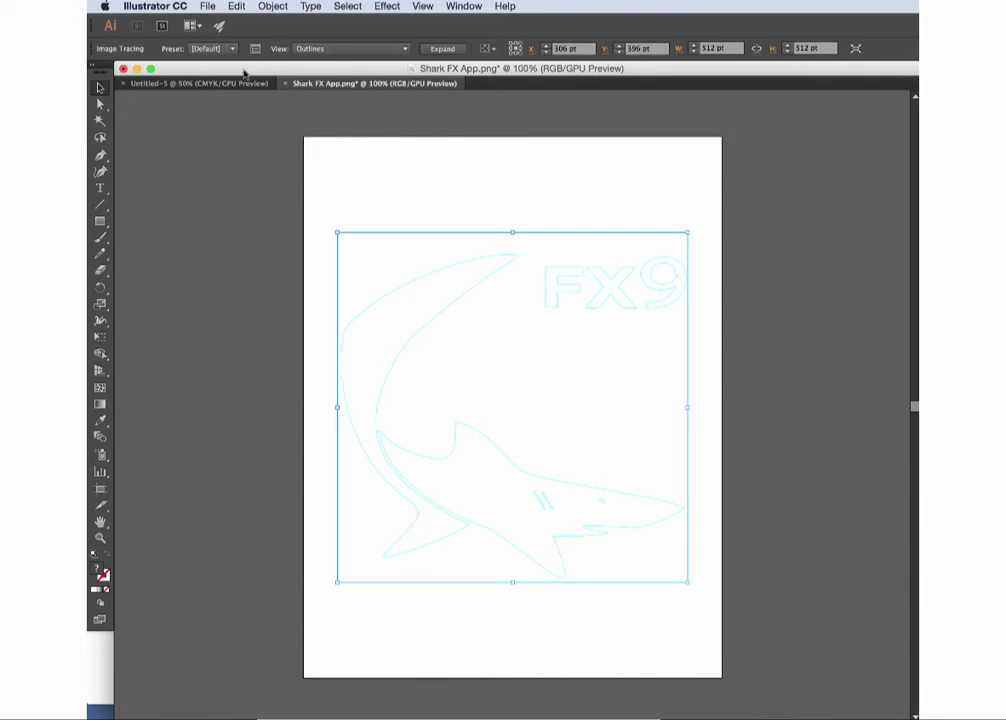
pyautogui.click(205, 48)
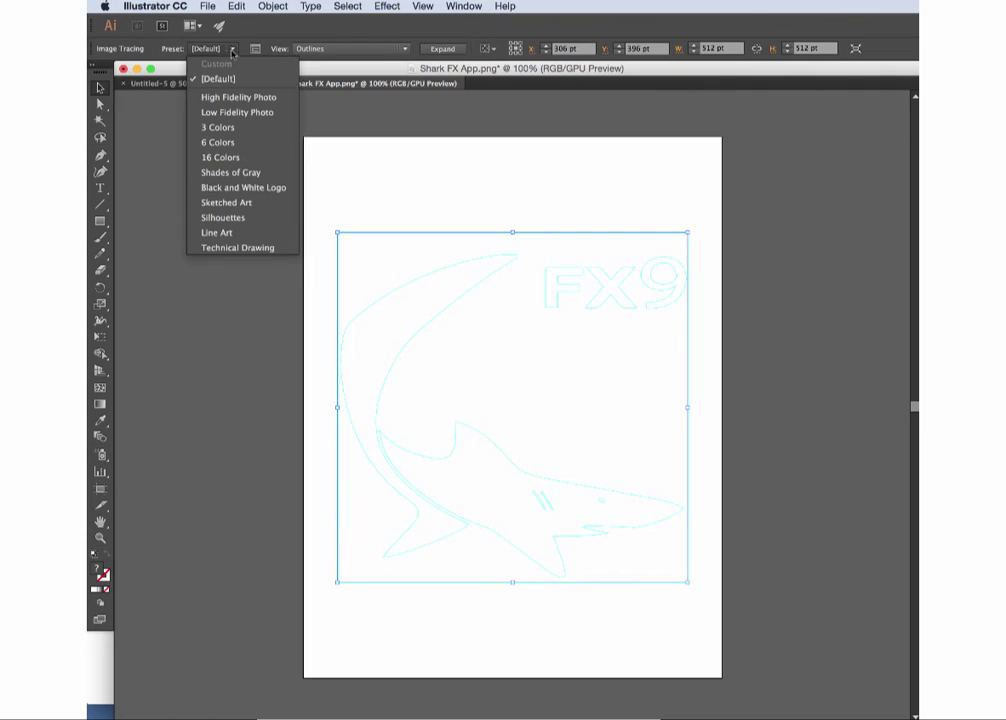
pyautogui.click(214, 143)
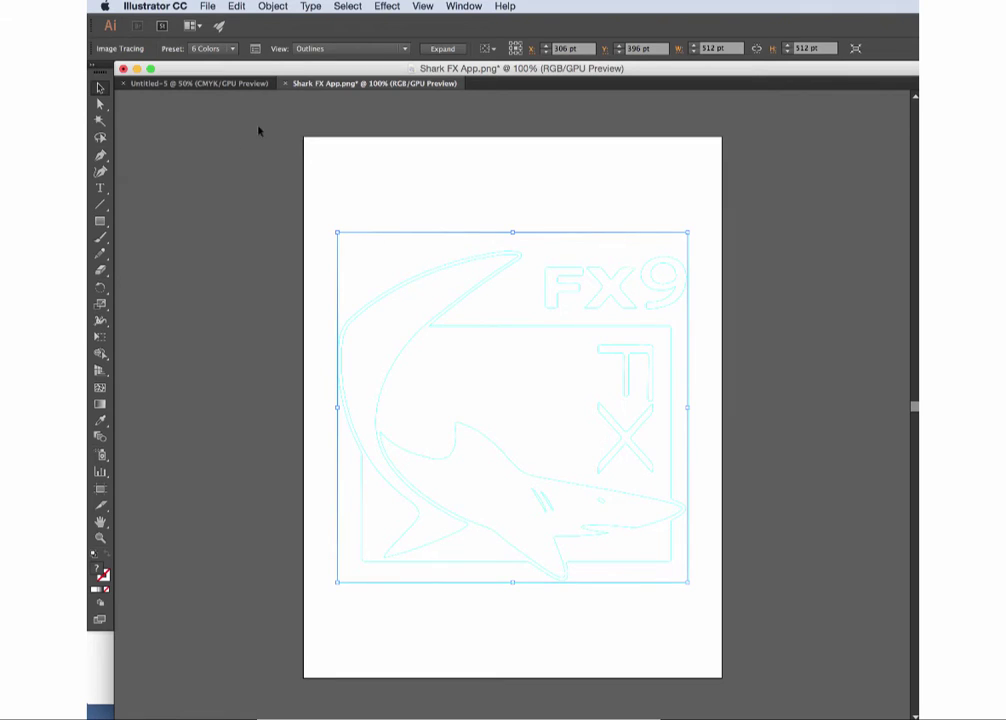
pyautogui.click(442, 48)
pyautogui.click(471, 176)
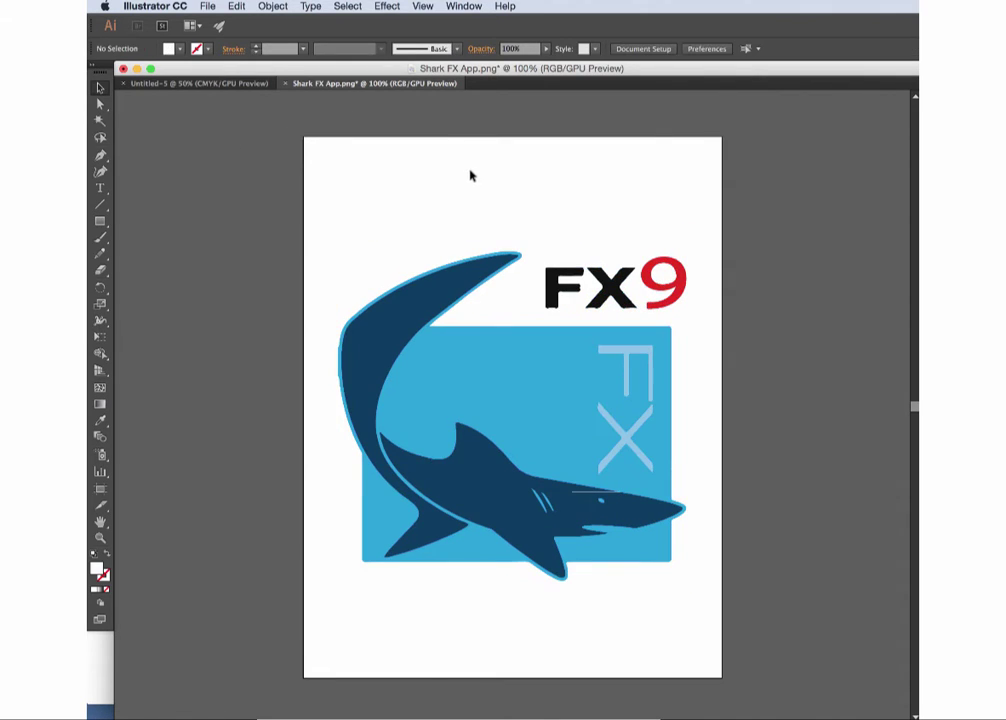
# Step: Export the traced logo to the Desktop as an AutoCAD Drawing (dwg) with default DWG options
pyautogui.click(208, 8)
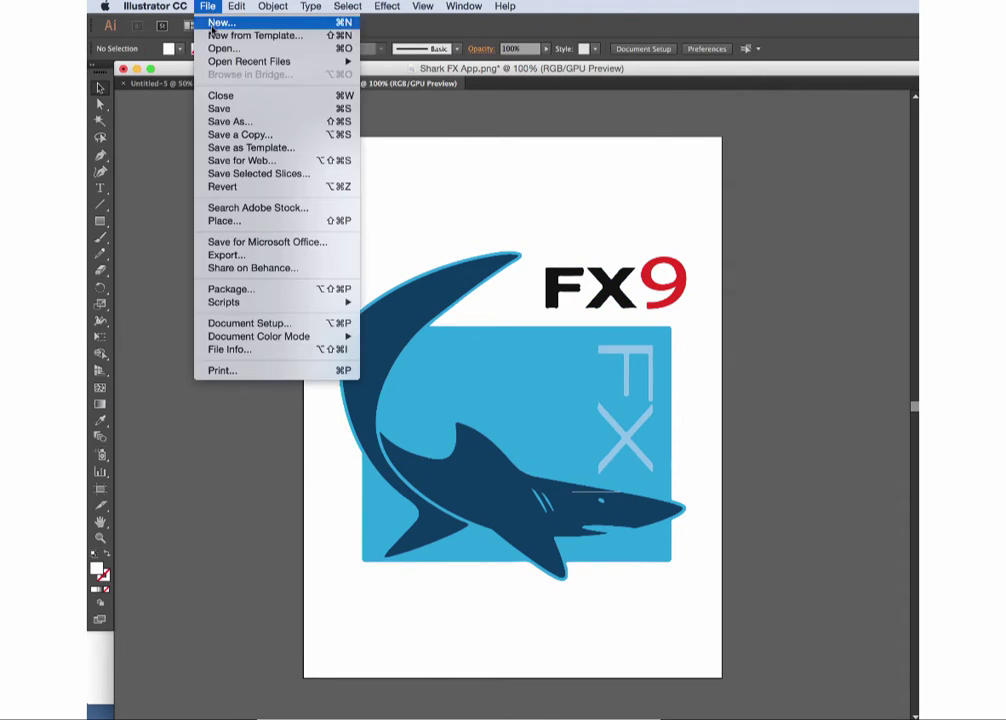
pyautogui.click(225, 256)
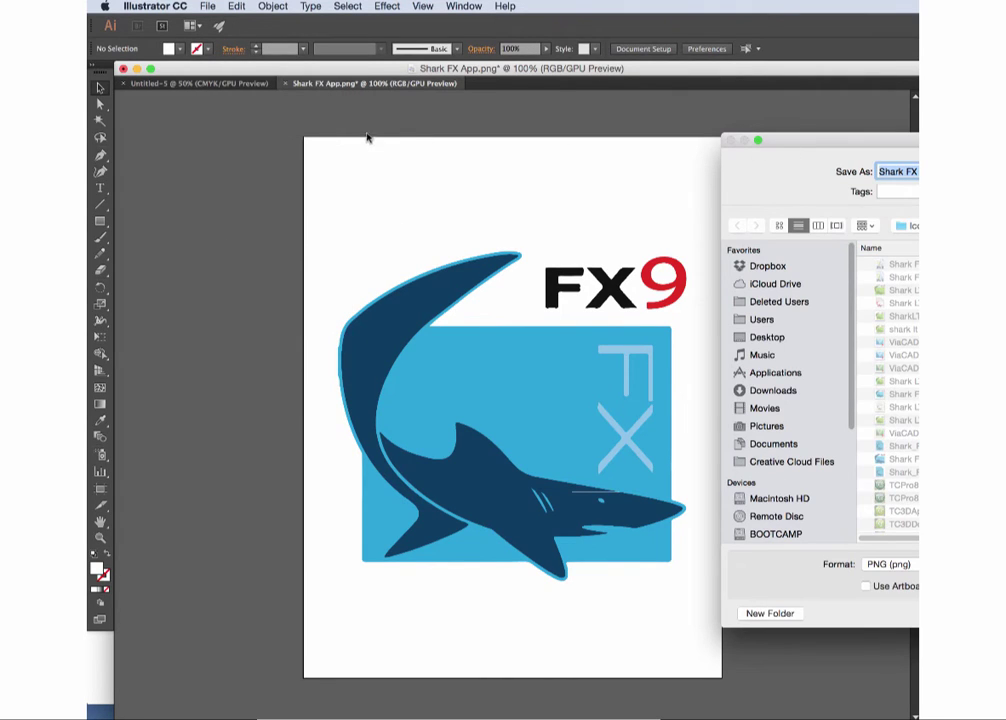
pyautogui.moveTo(803, 148); pyautogui.dragTo(452, 155)
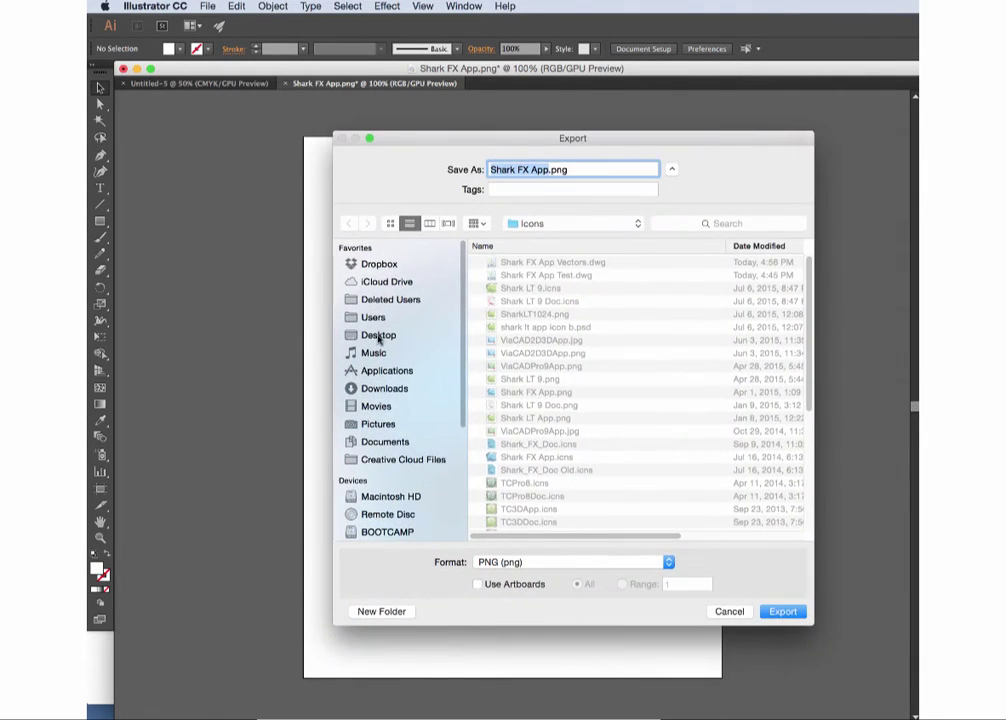
pyautogui.click(378, 337)
pyautogui.click(545, 563)
pyautogui.scroll(-1, 538, 603)
pyautogui.click(530, 588)
pyautogui.click(783, 612)
pyautogui.click(602, 540)
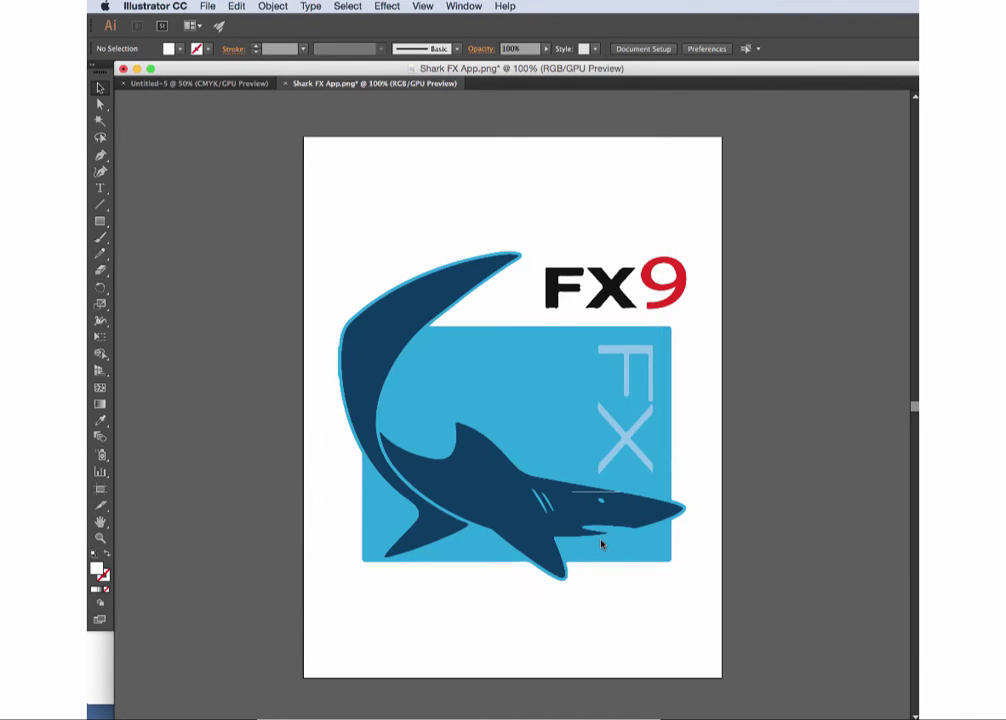
pyautogui.click(104, 664)
pyautogui.click(212, 6)
# Step: Import Shark FX App.dwg into ViaCAD, keeping the units extracted from the file
pyautogui.click(231, 188)
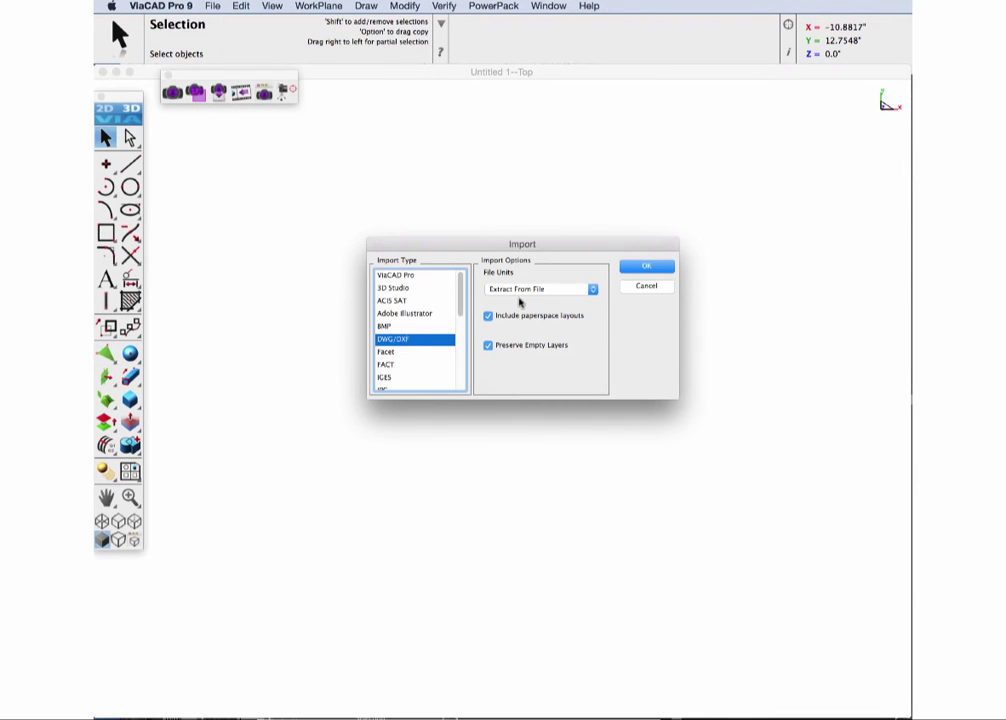
pyautogui.click(521, 290)
pyautogui.click(516, 290)
pyautogui.click(646, 266)
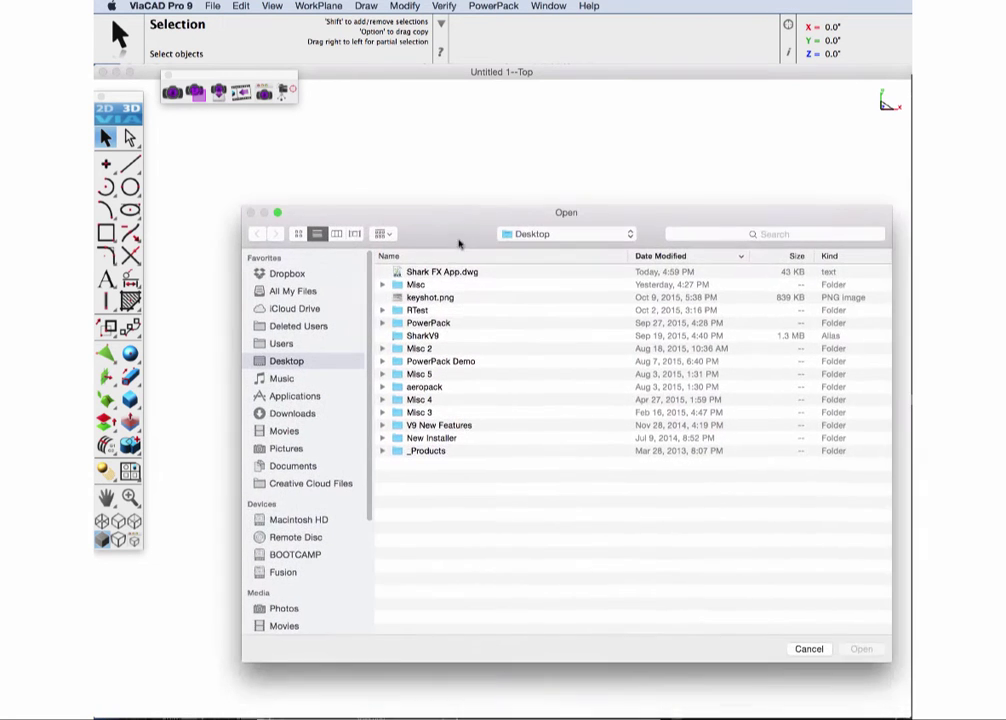
pyautogui.click(445, 272)
pyautogui.click(862, 651)
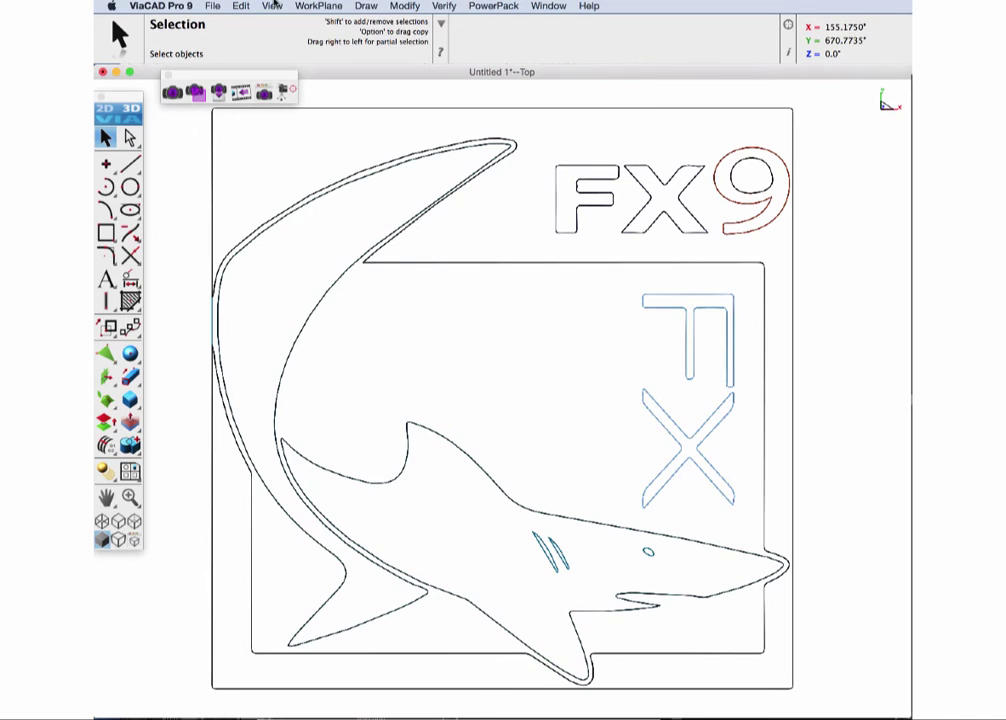
# Step: Switch to the Isometric view and zoom to fit the whole drawing
pyautogui.click(271, 6)
pyautogui.click(295, 124)
pyautogui.click(272, 6)
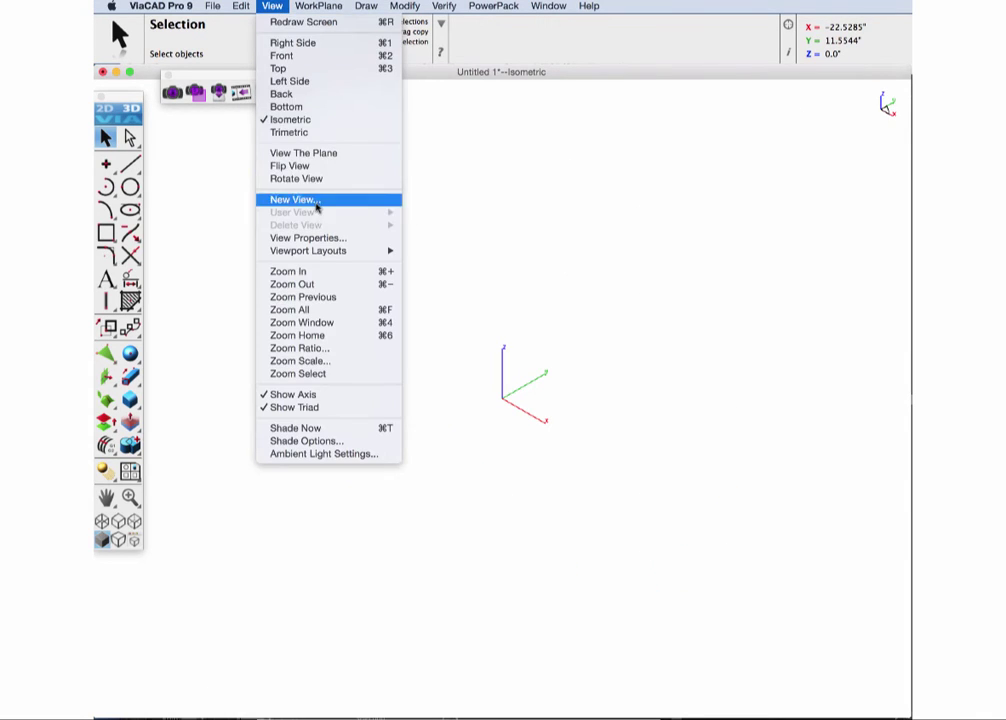
pyautogui.click(303, 309)
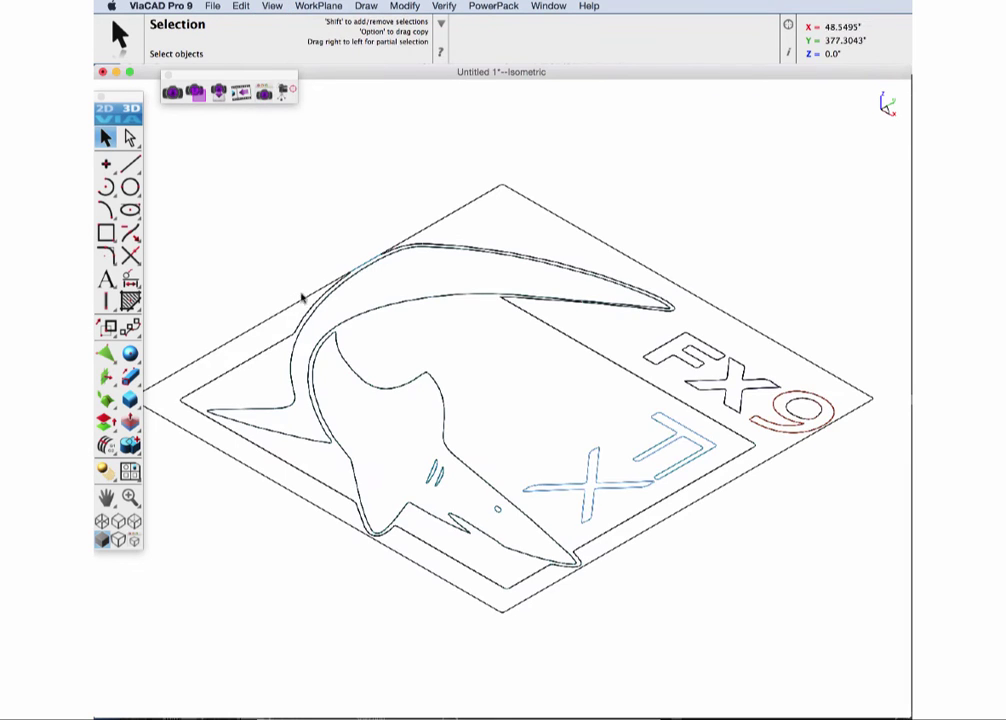
# Step: Select the entire imported drawing and ungroup it into separate outlines
pyautogui.click(408, 240)
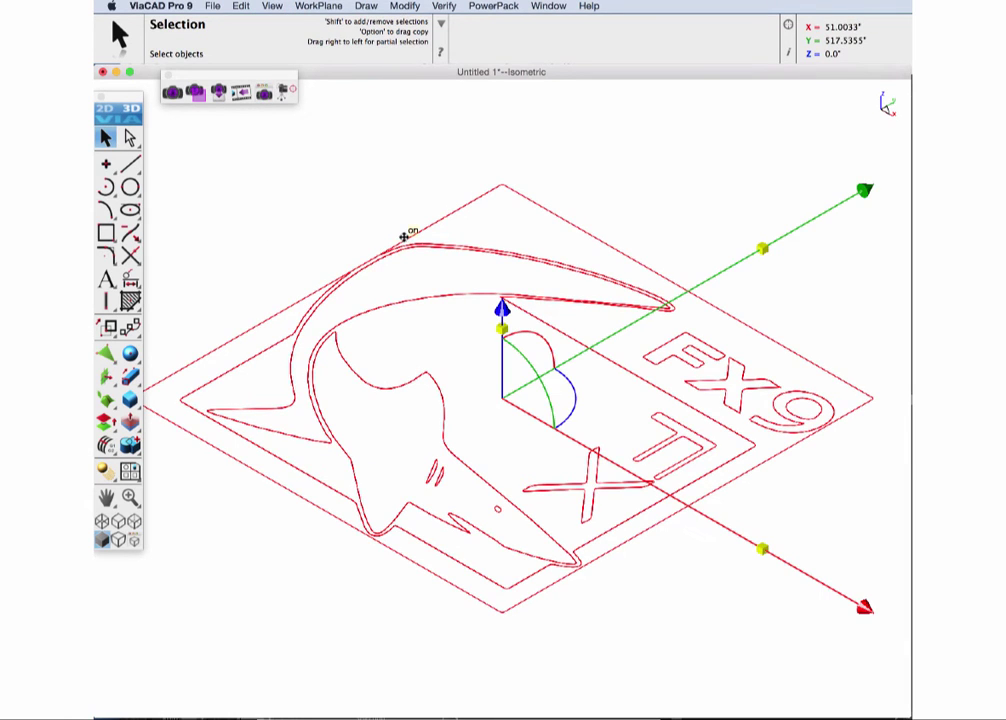
pyautogui.click(240, 6)
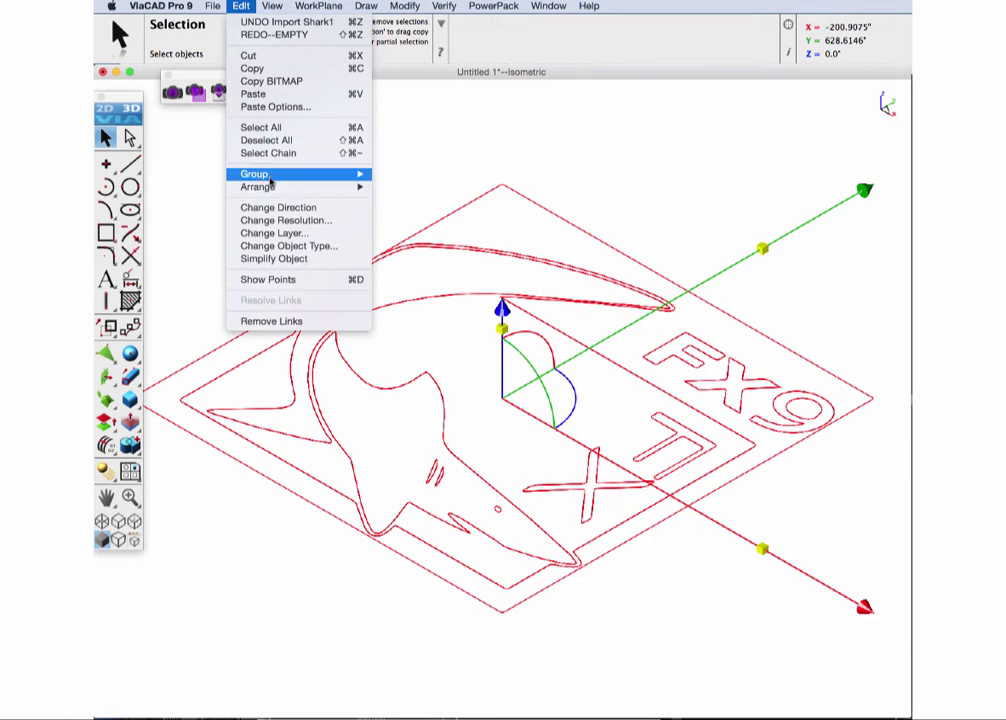
pyautogui.moveTo(330, 174)
pyautogui.click(391, 187)
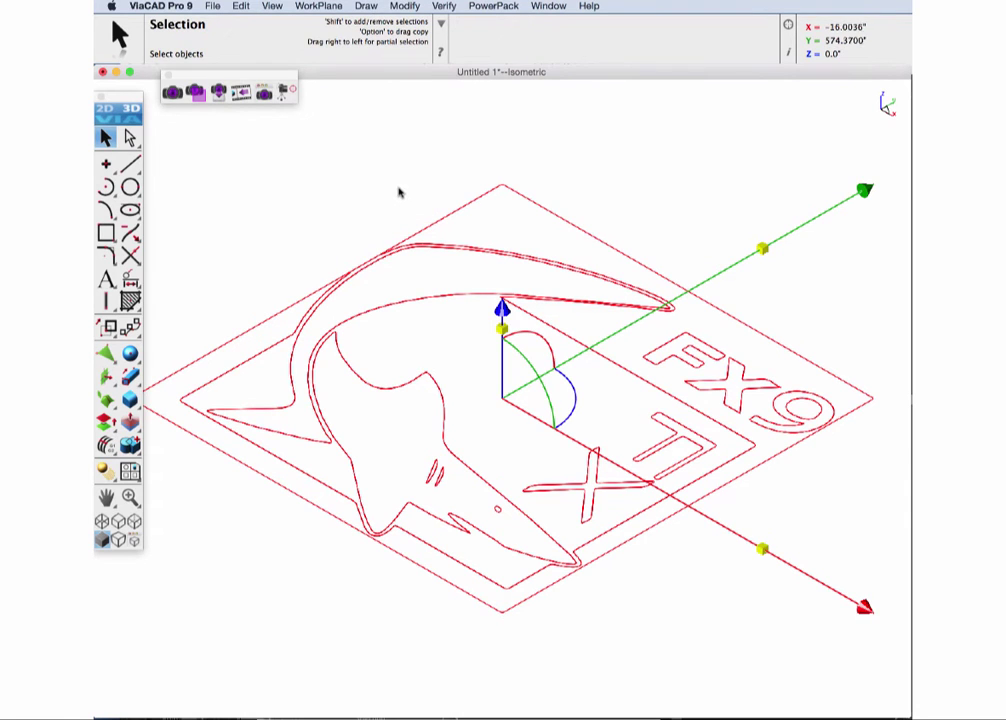
pyautogui.click(400, 193)
pyautogui.scroll(5, 875, 405)
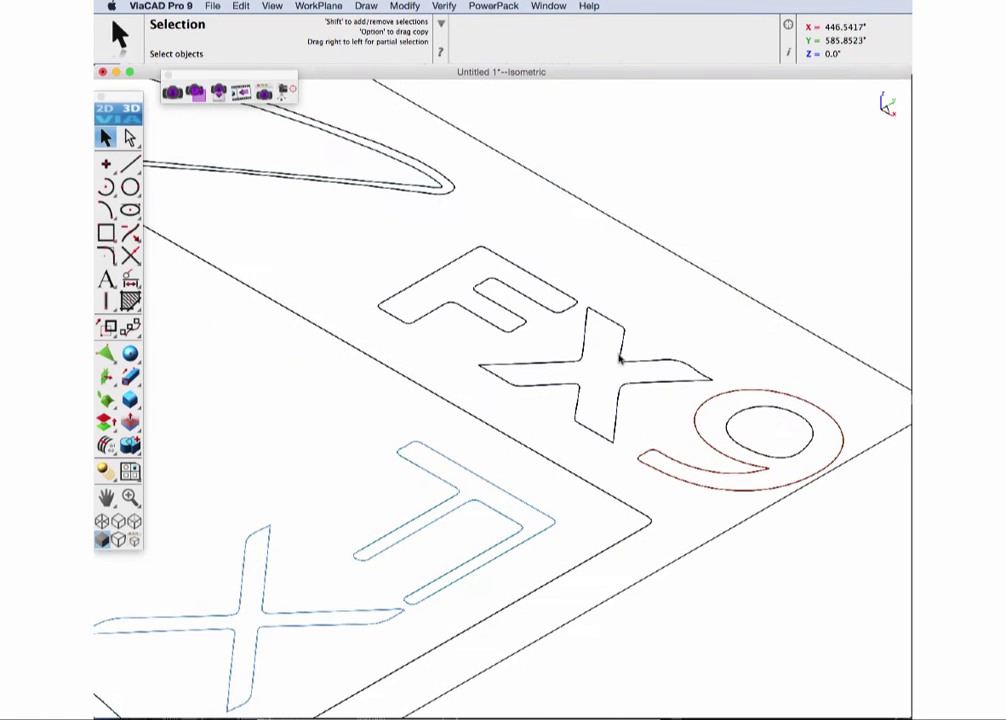
# Step: Start Extrude Solid, set the extrusion distance, and extrude the F and X letters
pyautogui.click(130, 376)
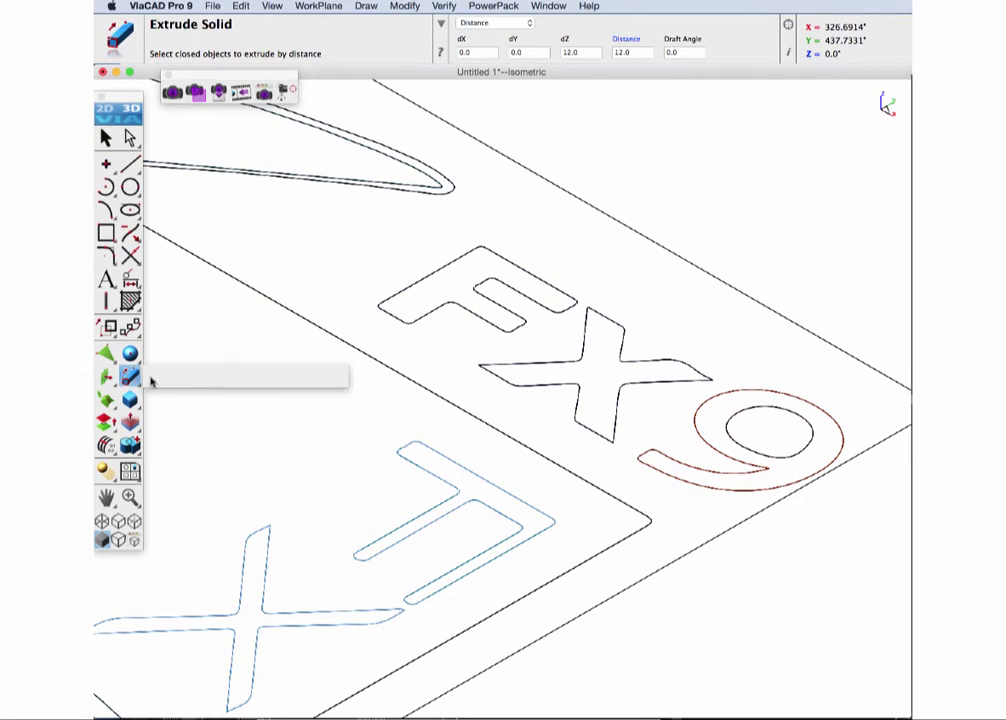
pyautogui.click(630, 52)
pyautogui.write('1')
pyautogui.press('Return')
pyautogui.click(510, 265)
pyautogui.click(539, 258)
pyautogui.click(608, 320)
pyautogui.click(627, 325)
# Step: Extrude the 9, undo it, and re-extrude the correct 9 outline
pyautogui.click(797, 401)
pyautogui.click(822, 395)
pyautogui.click(240, 6)
pyautogui.click(256, 20)
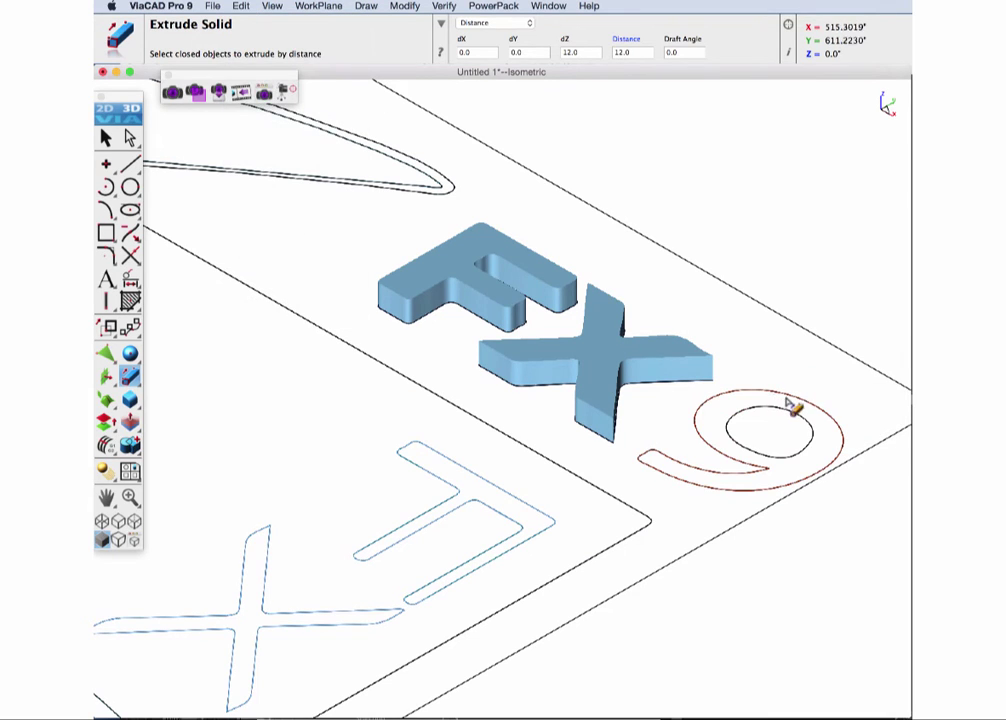
pyautogui.click(786, 399)
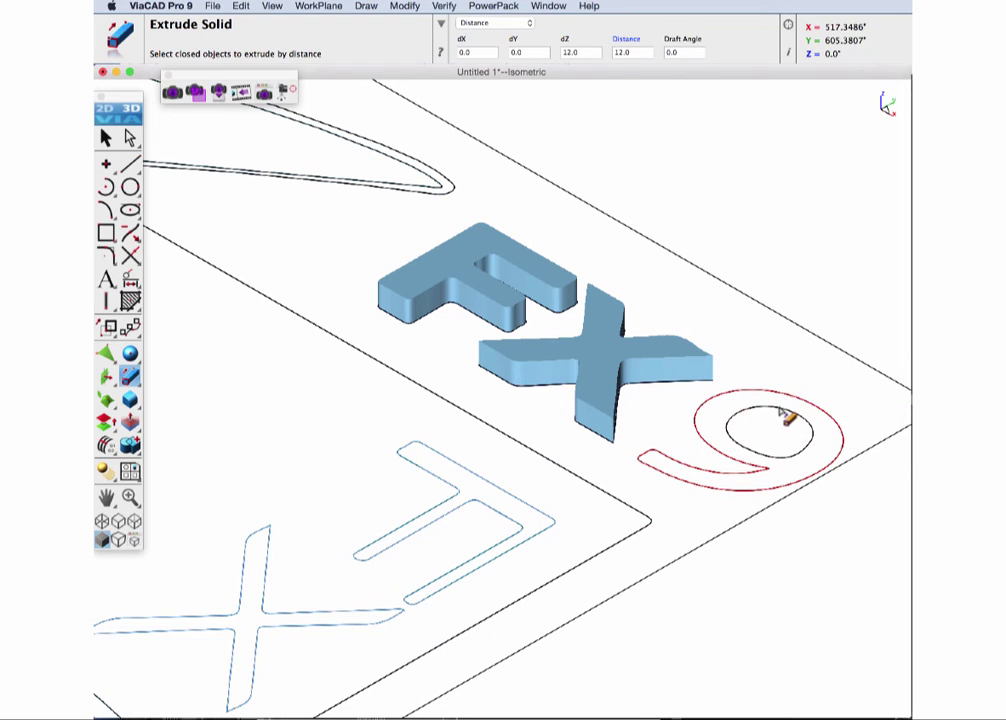
pyautogui.click(786, 414)
pyautogui.click(824, 409)
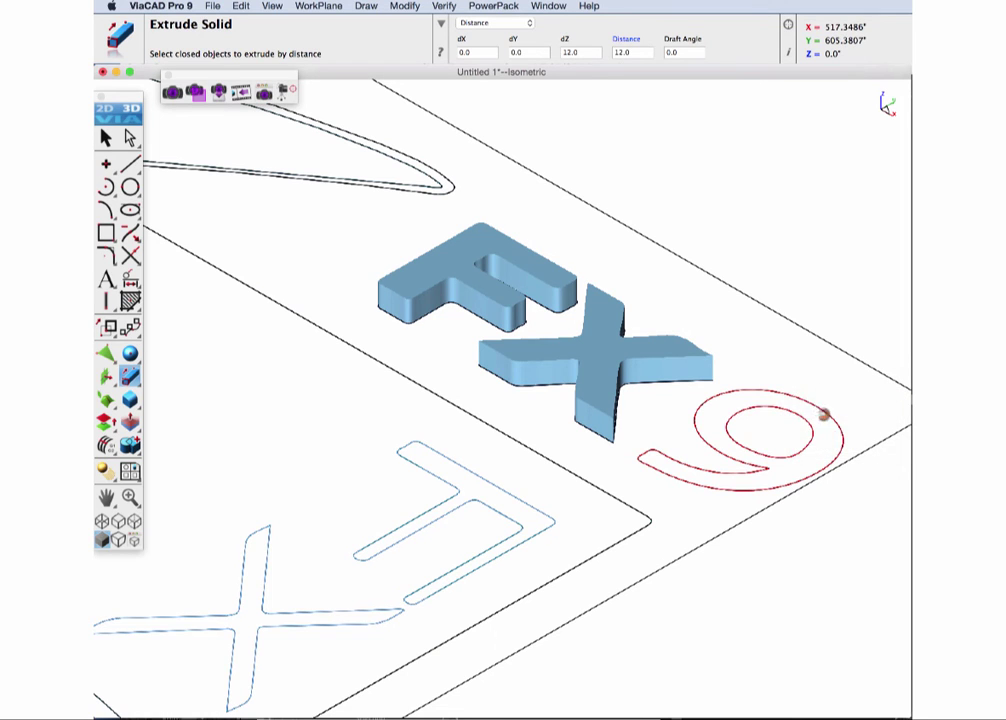
# Step: Extrude the T and lower X outlines and fit the plaque in view
pyautogui.click(528, 505)
pyautogui.click(545, 497)
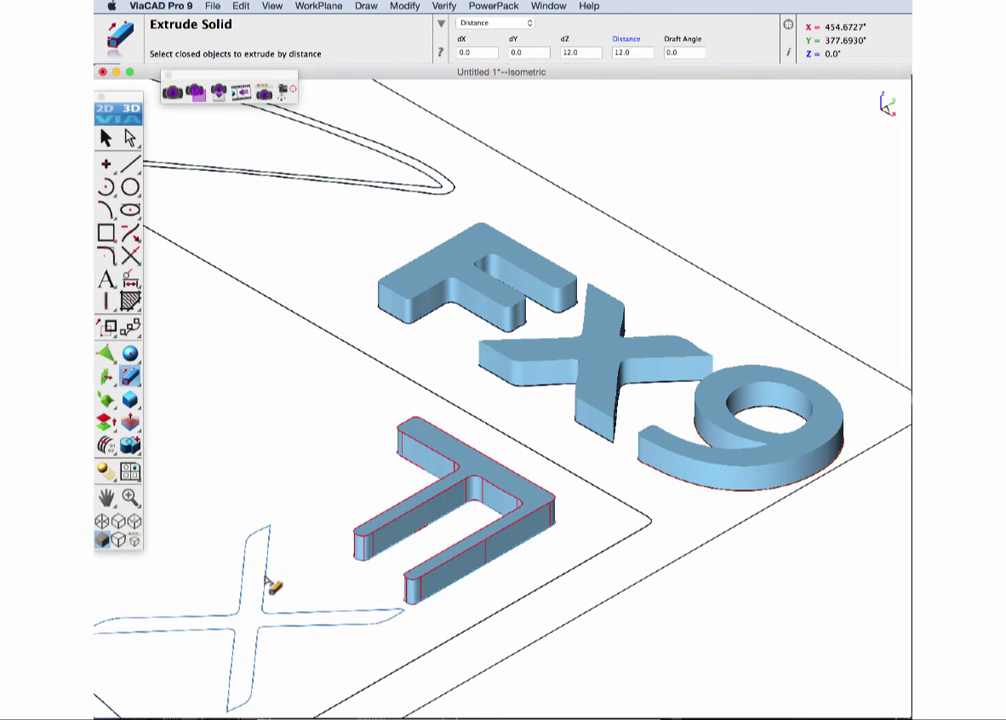
pyautogui.click(272, 583)
pyautogui.click(317, 575)
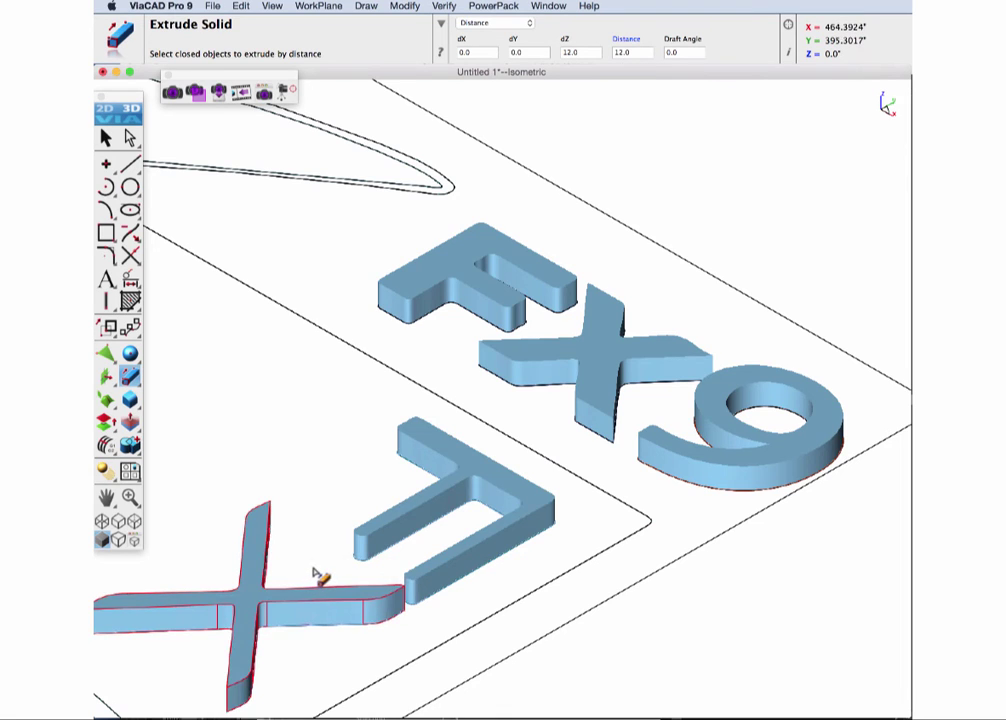
pyautogui.press('super+f')
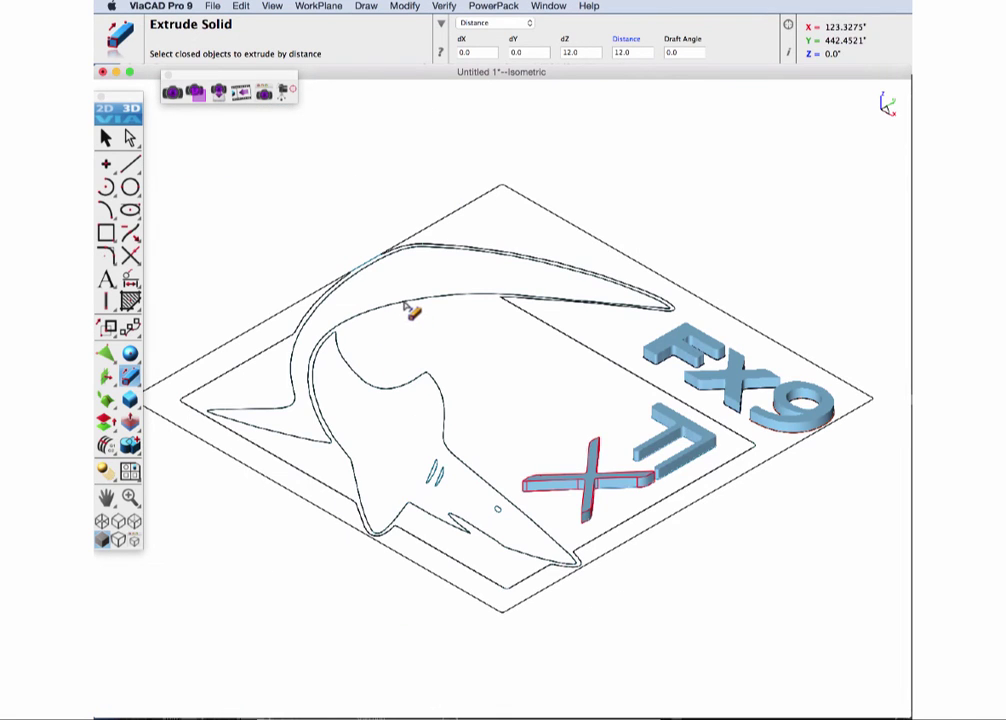
# Step: Extrude the shark fin, then zoom in on the gill slits in Top view
pyautogui.click(407, 303)
pyautogui.click(460, 301)
pyautogui.scroll(2, 392, 347)
pyautogui.press('super+1')
pyautogui.scroll(5, 546, 546)
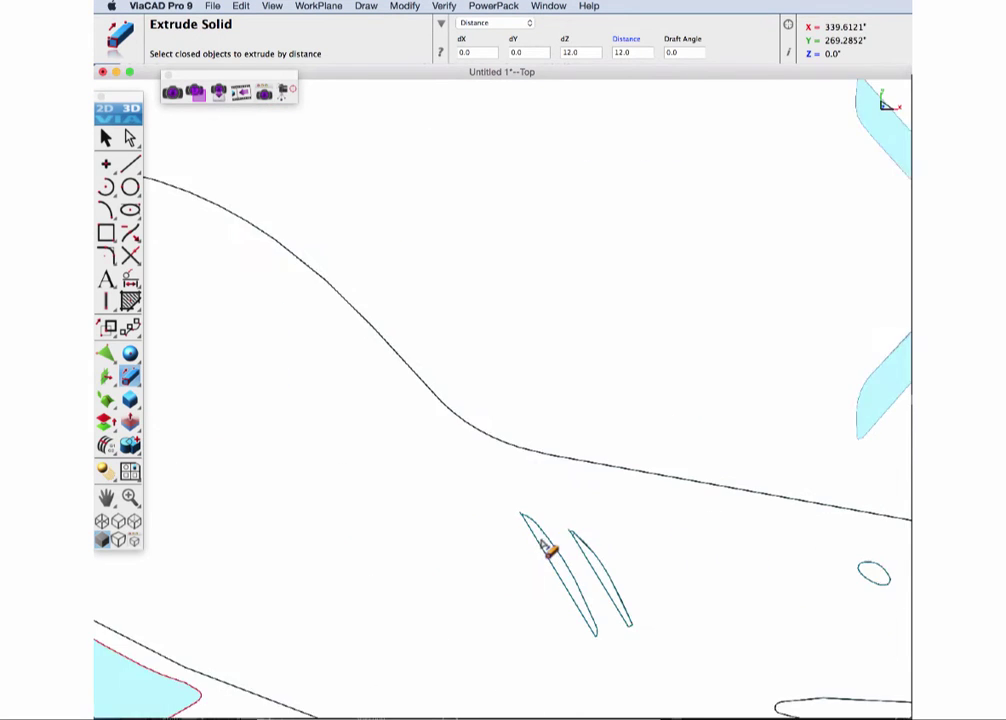
pyautogui.scroll(5, 545, 546)
pyautogui.moveTo(605, 528); pyautogui.dragTo(496, 400, button='middle')
pyautogui.scroll(2, 485, 405)
pyautogui.click(106, 141)
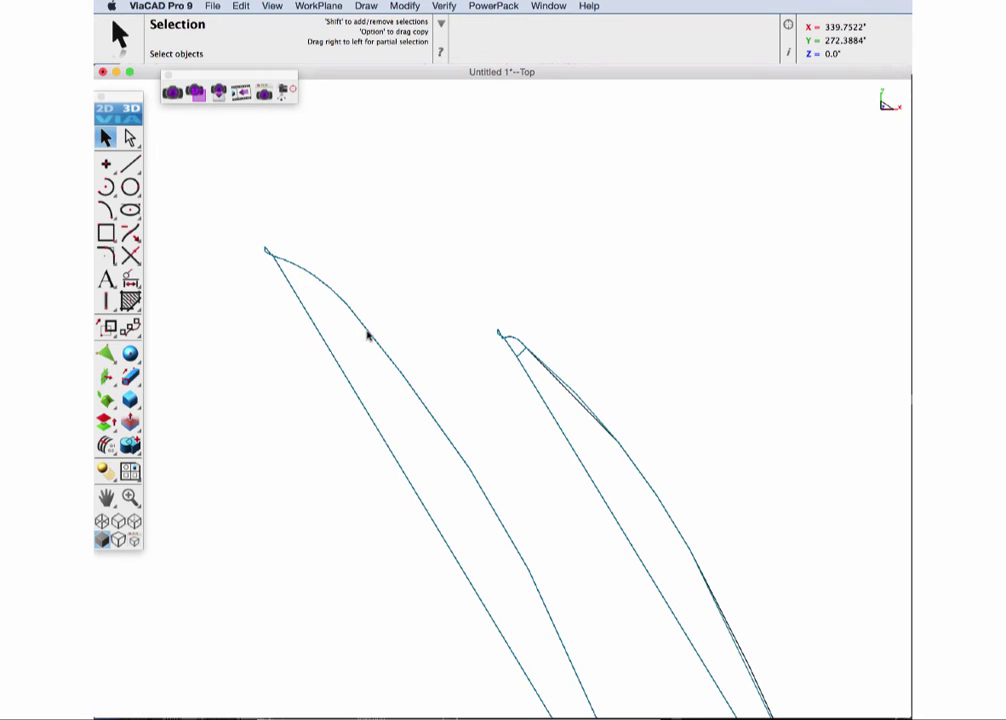
# Step: Delete three overlapping duplicate gill-slit splines
pyautogui.click(368, 337)
pyautogui.click(402, 333)
pyautogui.press('Delete')
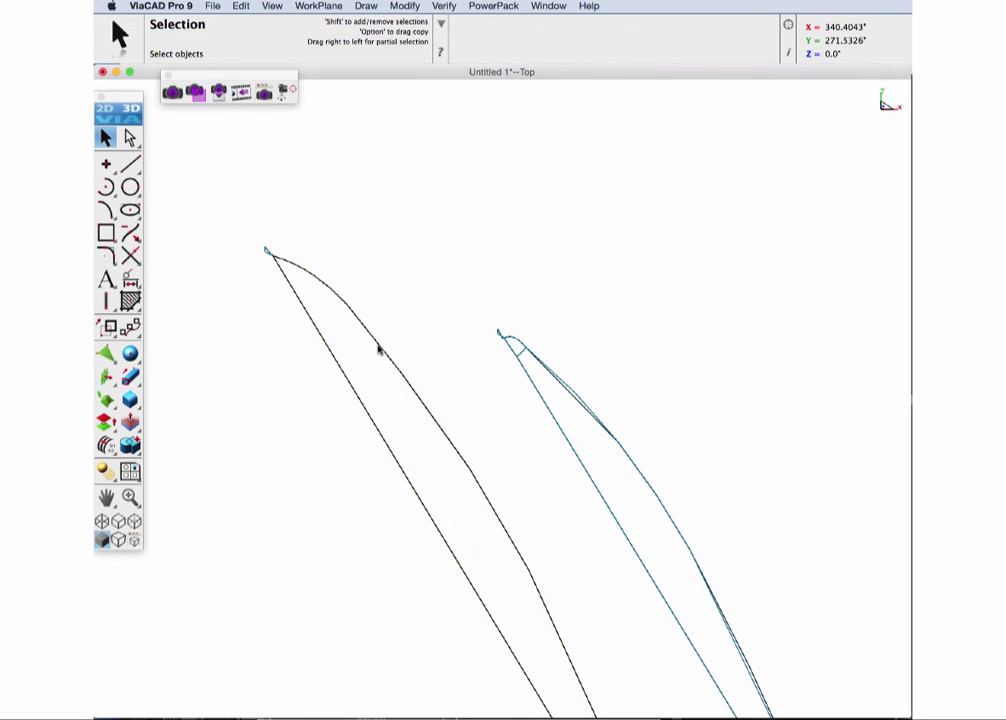
pyautogui.click(379, 348)
pyautogui.click(410, 343)
pyautogui.press('Delete')
pyautogui.click(384, 355)
pyautogui.click(413, 353)
pyautogui.press('Delete')
pyautogui.scroll(5, 278, 278)
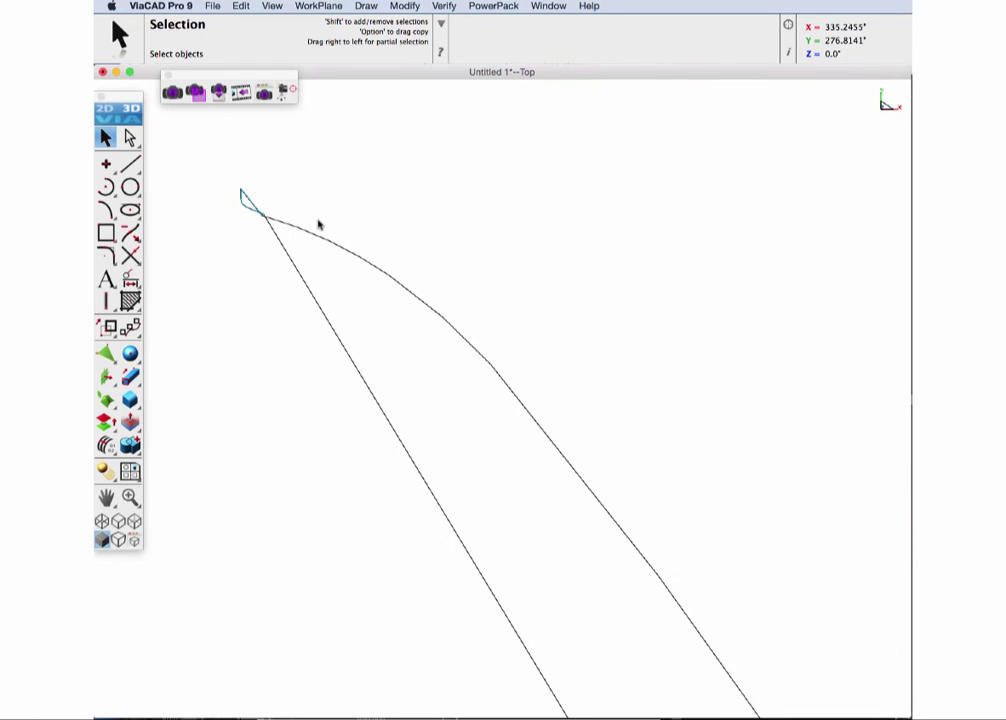
# Step: Delete the duplicate spline at the gill tip and nudge the remaining spline
pyautogui.click(243, 193)
pyautogui.click(285, 196)
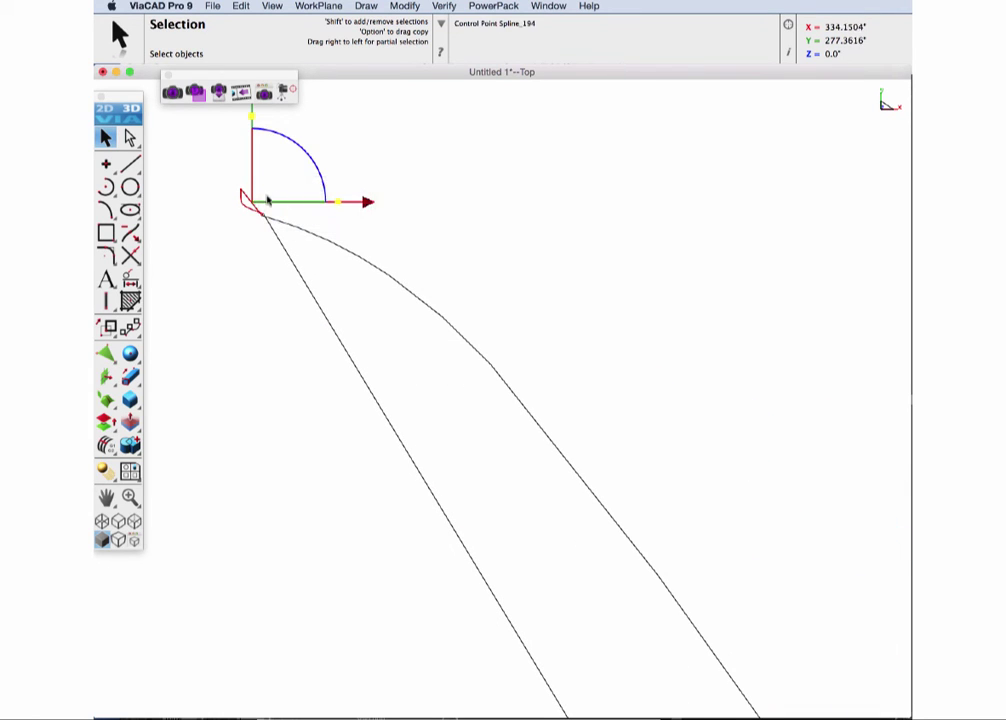
pyautogui.press('Delete')
pyautogui.click(247, 198)
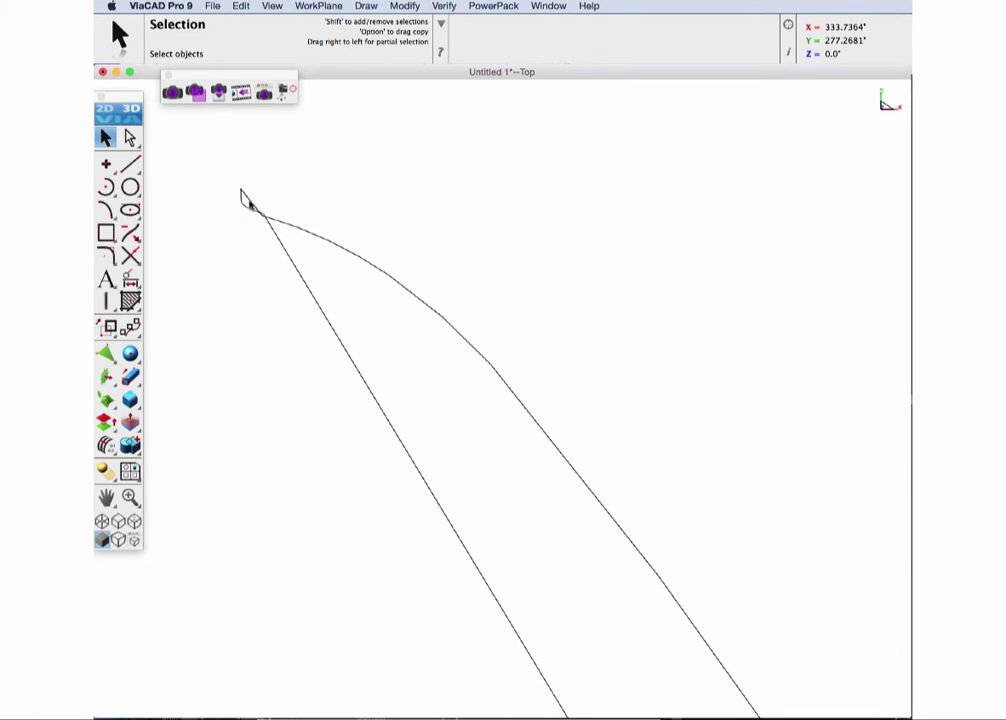
pyautogui.click(250, 198)
pyautogui.moveTo(265, 202); pyautogui.dragTo(247, 186)
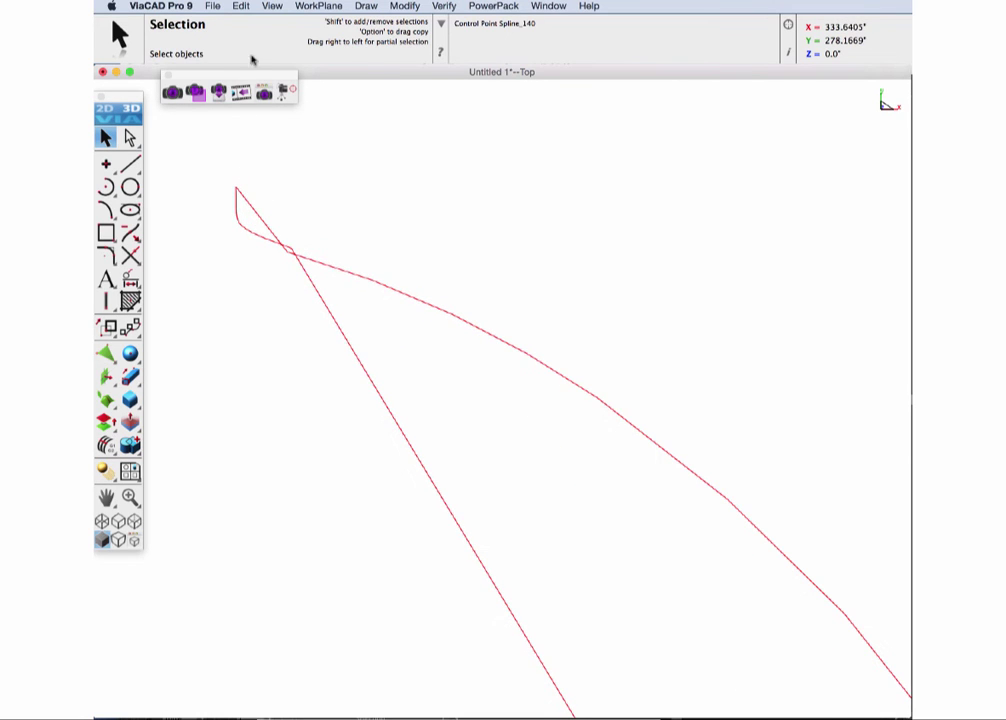
# Step: Show the control points of the remaining gill spline
pyautogui.click(241, 6)
pyautogui.click(268, 279)
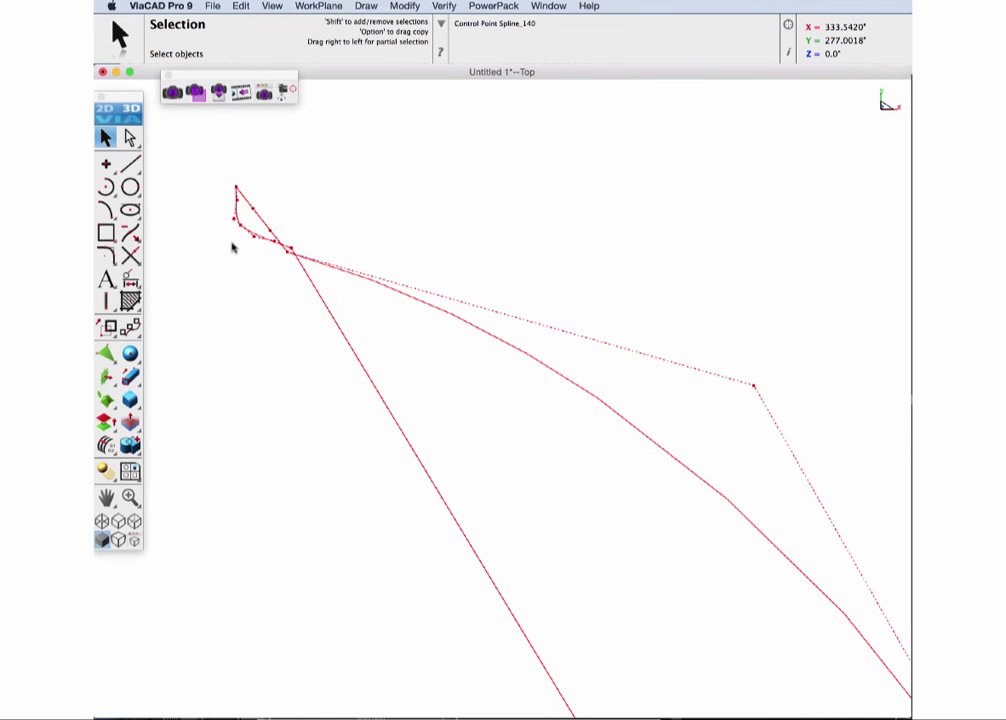
pyautogui.scroll(5, 229, 240)
pyautogui.moveTo(305, 285); pyautogui.dragTo(359, 343, button='middle')
pyautogui.click(325, 336)
# Step: Remove four control points from the gill spline to smooth its bends
pyautogui.click(130, 232)
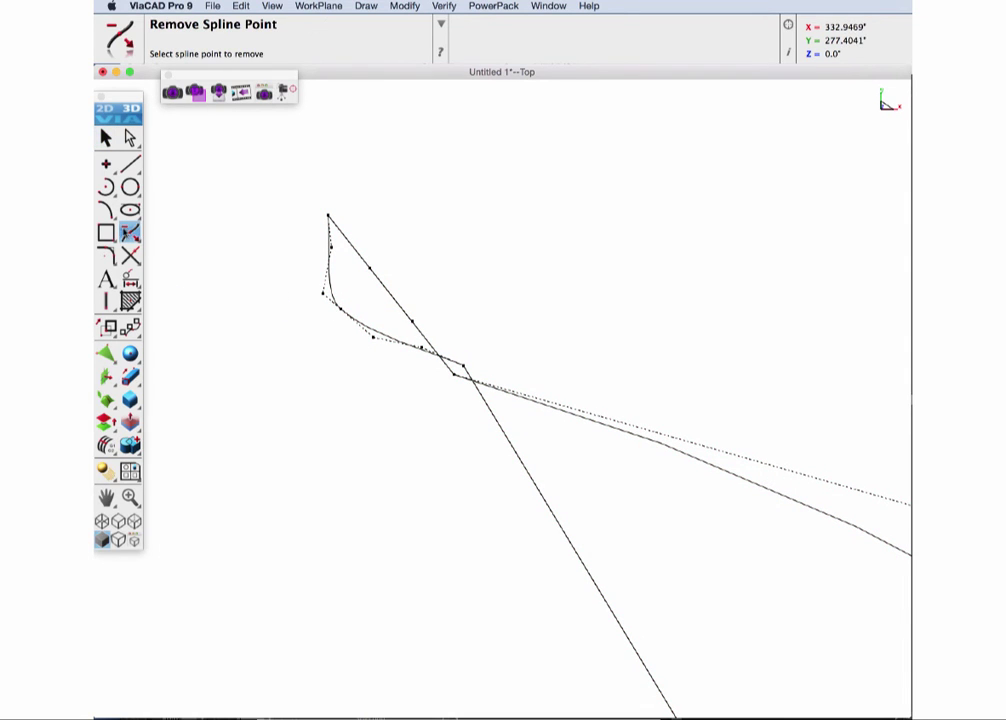
pyautogui.click(384, 349)
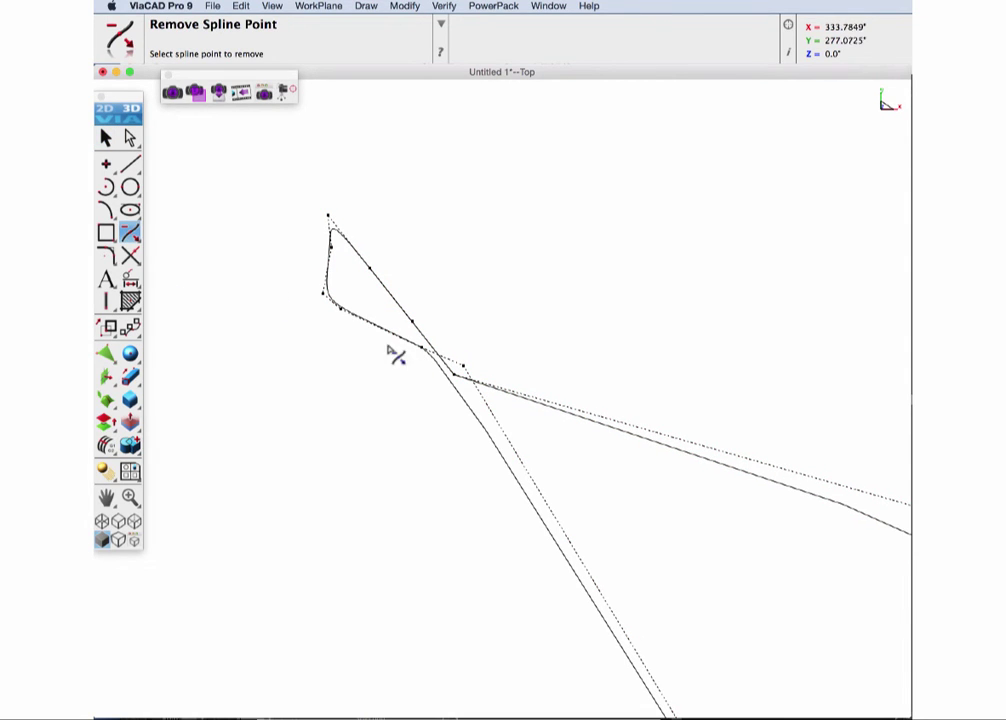
pyautogui.click(338, 309)
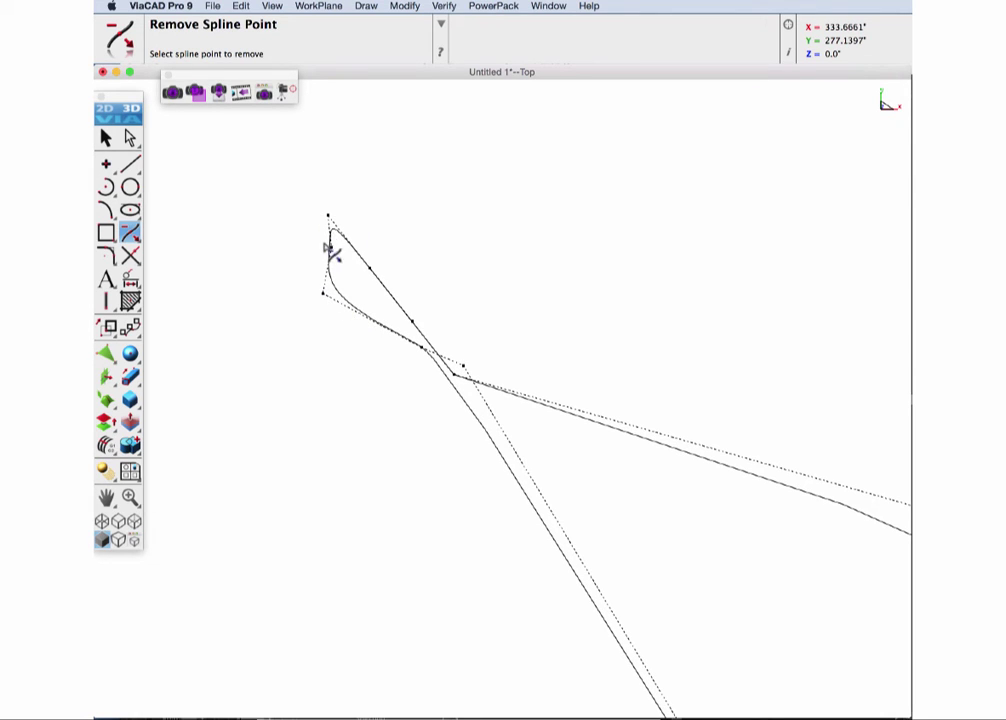
pyautogui.click(388, 300)
pyautogui.moveTo(392, 310); pyautogui.dragTo(418, 362)
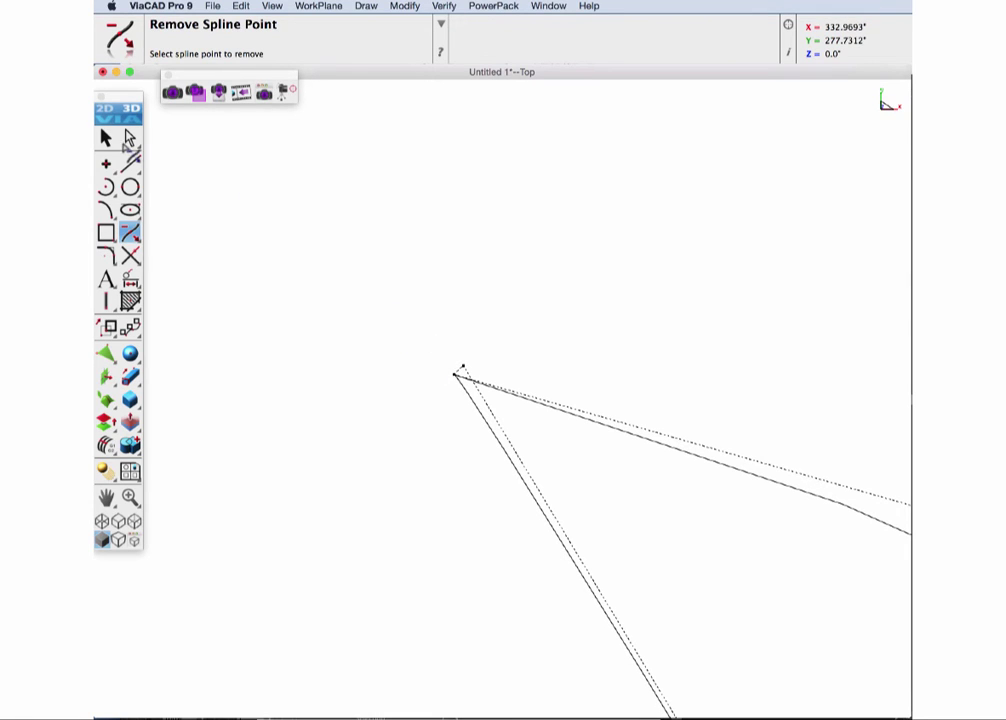
# Step: Drag the spline's end control point to round off the tip
pyautogui.click(106, 138)
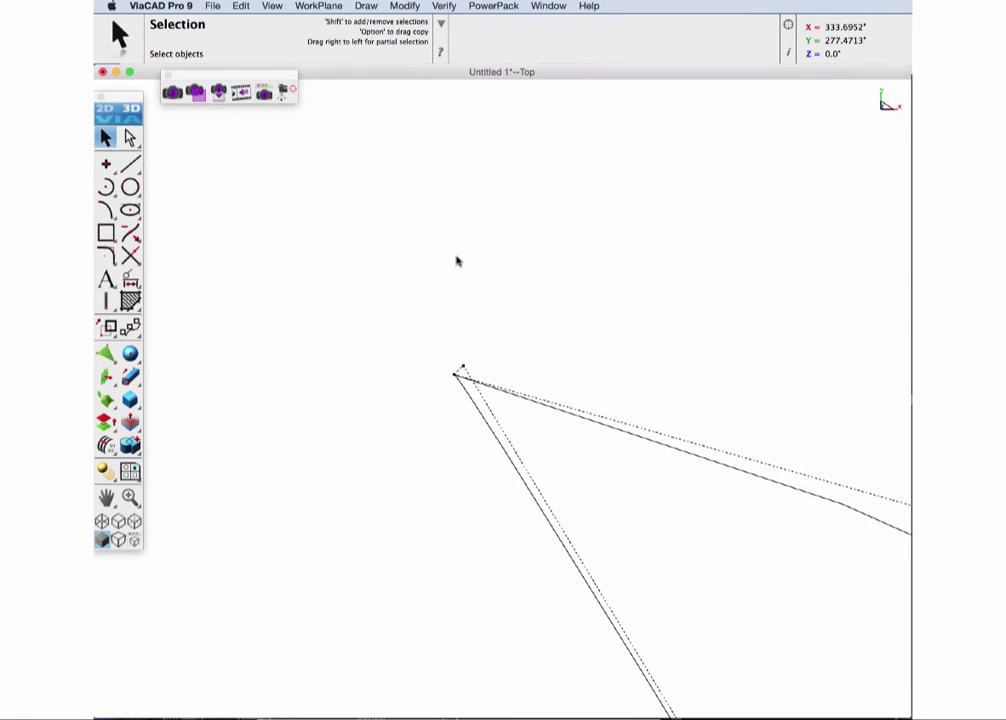
pyautogui.click(463, 366)
pyautogui.moveTo(465, 360); pyautogui.dragTo(259, 392)
# Step: Clear the point selection and delete a duplicate spline at the second shark tip
pyautogui.scroll(-5, 550, 440)
pyautogui.click(628, 422)
pyautogui.hscroll(10, 793, 481)
pyautogui.scroll(-4, 573, 458)
pyautogui.hscroll(6, 691, 491)
pyautogui.scroll(-4, 691, 491)
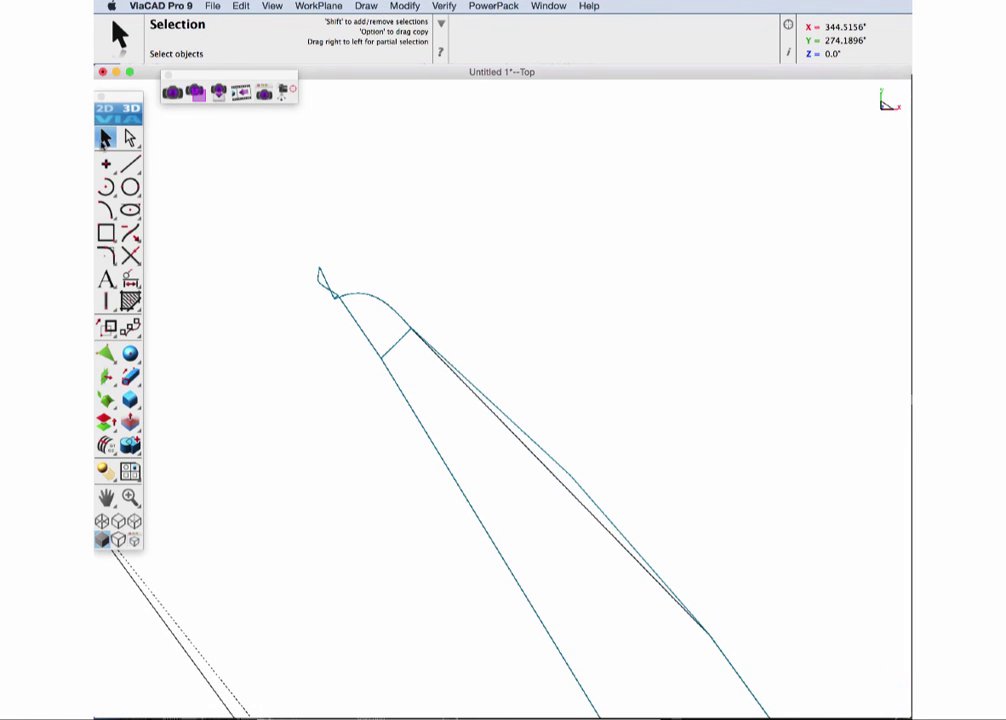
pyautogui.click(536, 458)
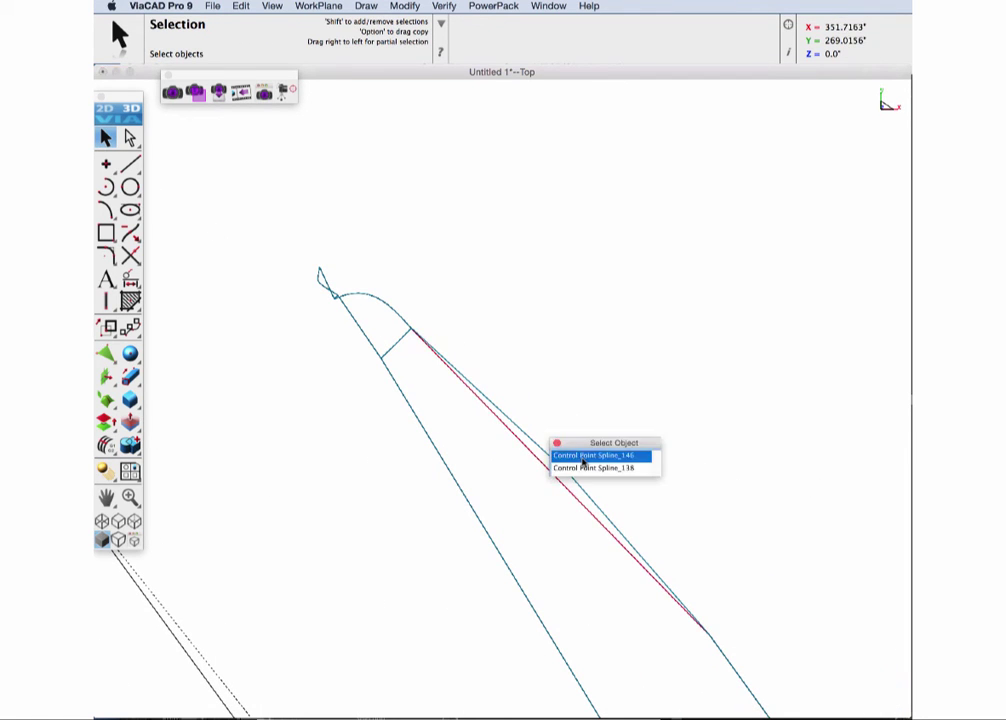
pyautogui.click(584, 457)
pyautogui.press('BackSpace')
# Step: Delete two more duplicate outline splines, including Control Point Spline_202
pyautogui.click(330, 287)
pyautogui.press('Escape')
pyautogui.scroll(2, 355, 305)
pyautogui.scroll(1, 355, 305)
pyautogui.click(308, 268)
pyautogui.press('BackSpace')
pyautogui.scroll(2, 318, 296)
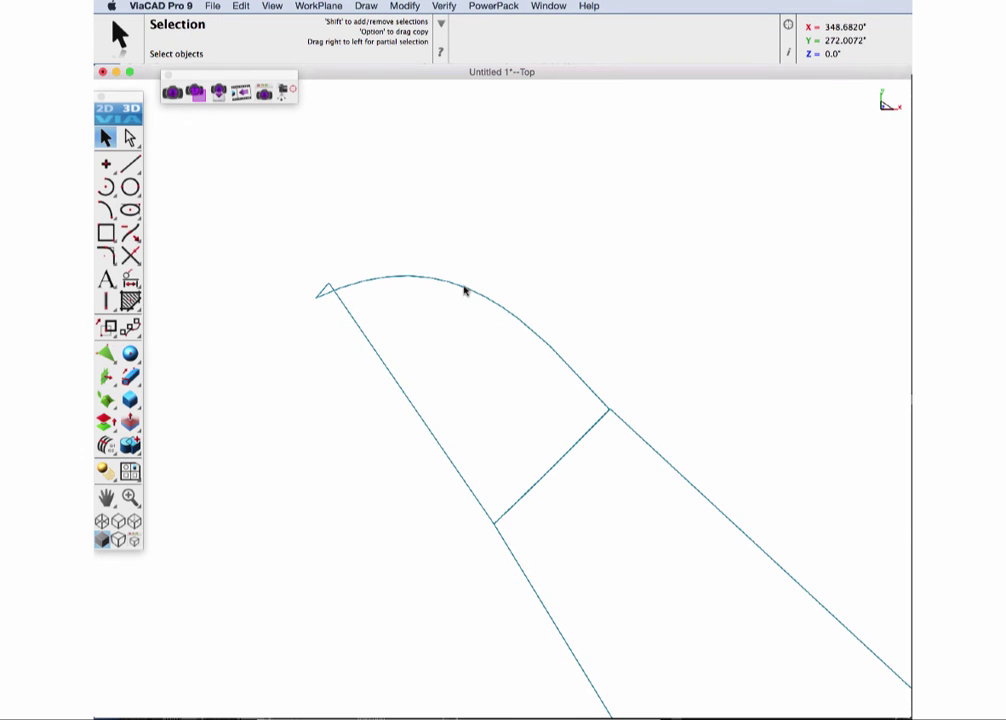
pyautogui.click(505, 287)
pyautogui.press('Delete')
# Step: Show points on Control Point Spline_186 and drag one to round its corner
pyautogui.click(569, 453)
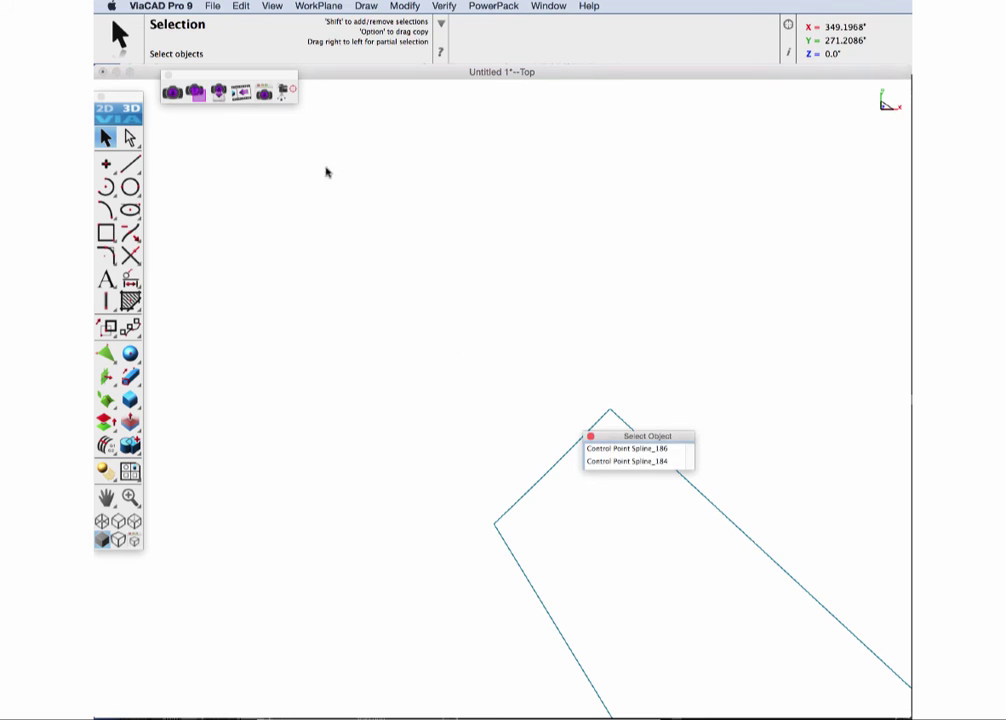
pyautogui.click(622, 449)
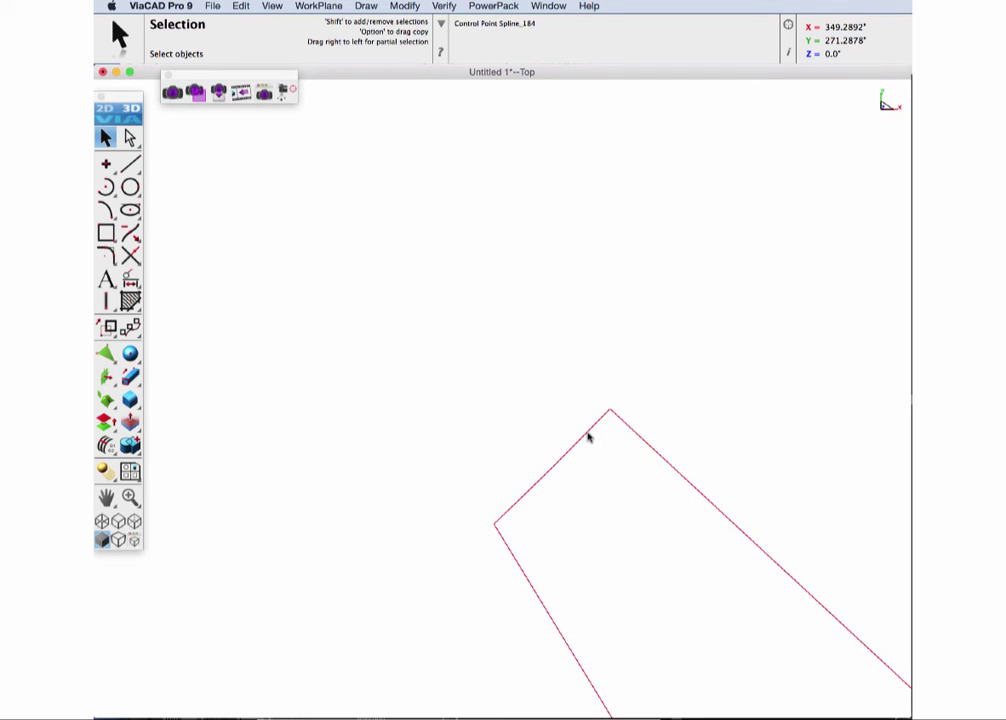
pyautogui.click(241, 6)
pyautogui.click(300, 279)
pyautogui.click(533, 486)
pyautogui.moveTo(536, 487); pyautogui.dragTo(364, 309)
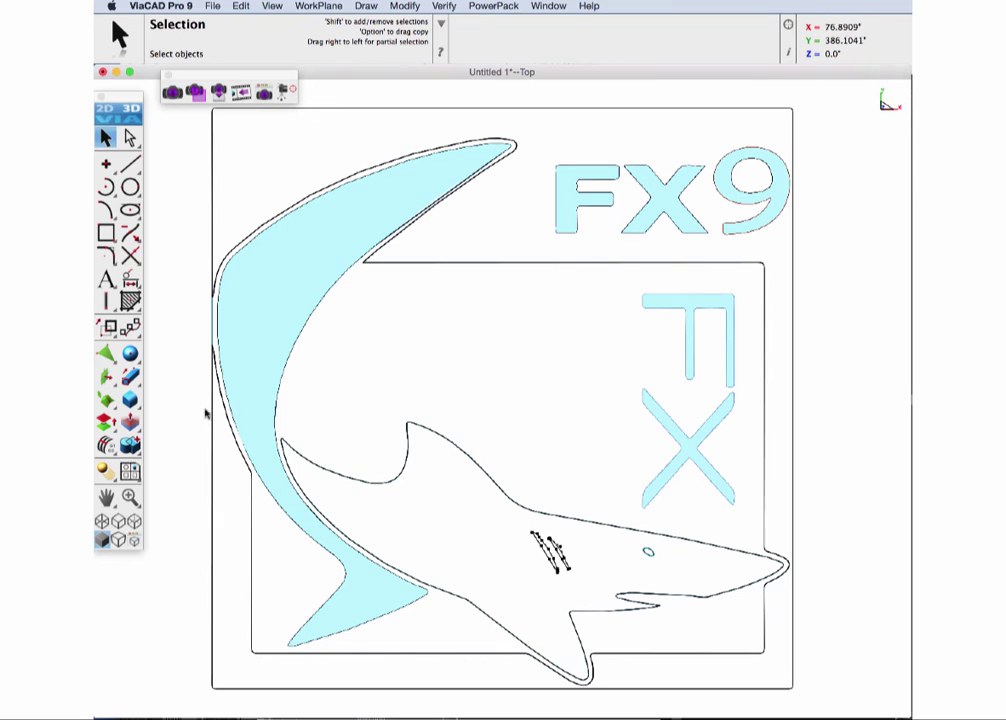
# Step: Extrude the shark outline with its two inner loops and eye circle into one solid
pyautogui.click(130, 376)
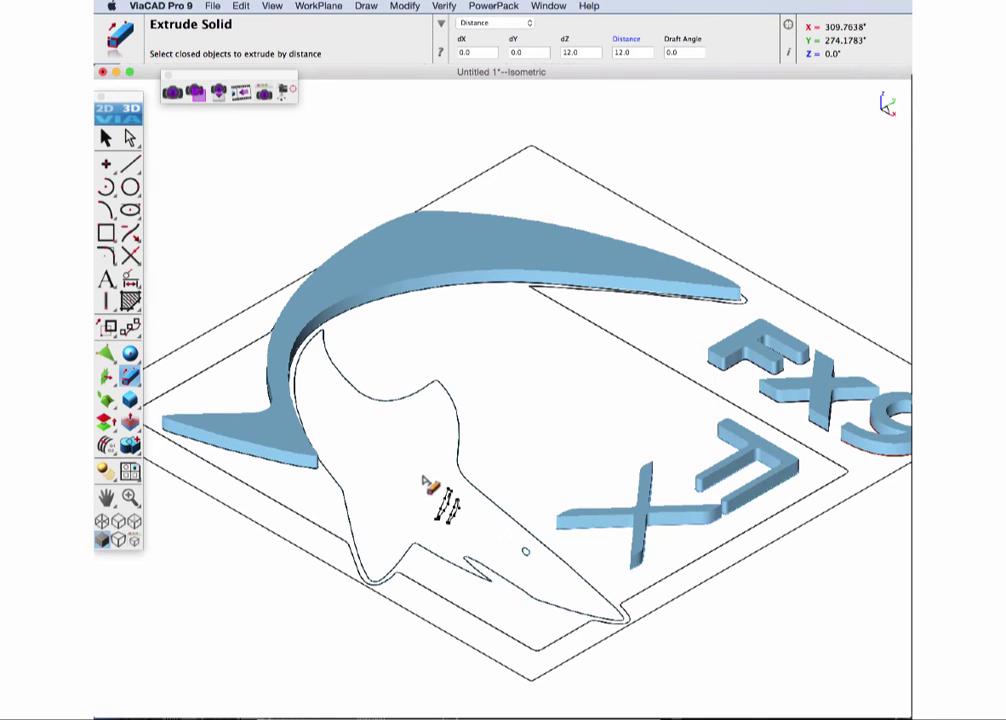
pyautogui.click(348, 512)
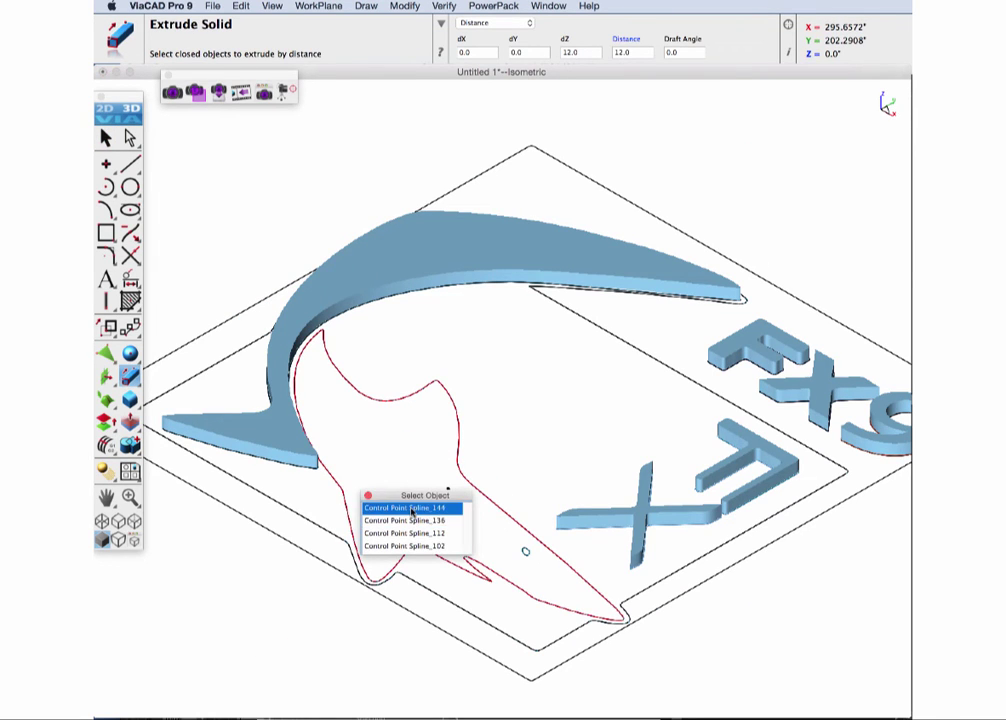
pyautogui.click(400, 508)
pyautogui.scroll(3, 450, 512)
pyautogui.click(446, 506)
pyautogui.click(468, 518)
pyautogui.click(606, 595)
pyautogui.click(640, 599)
pyautogui.press('Return')
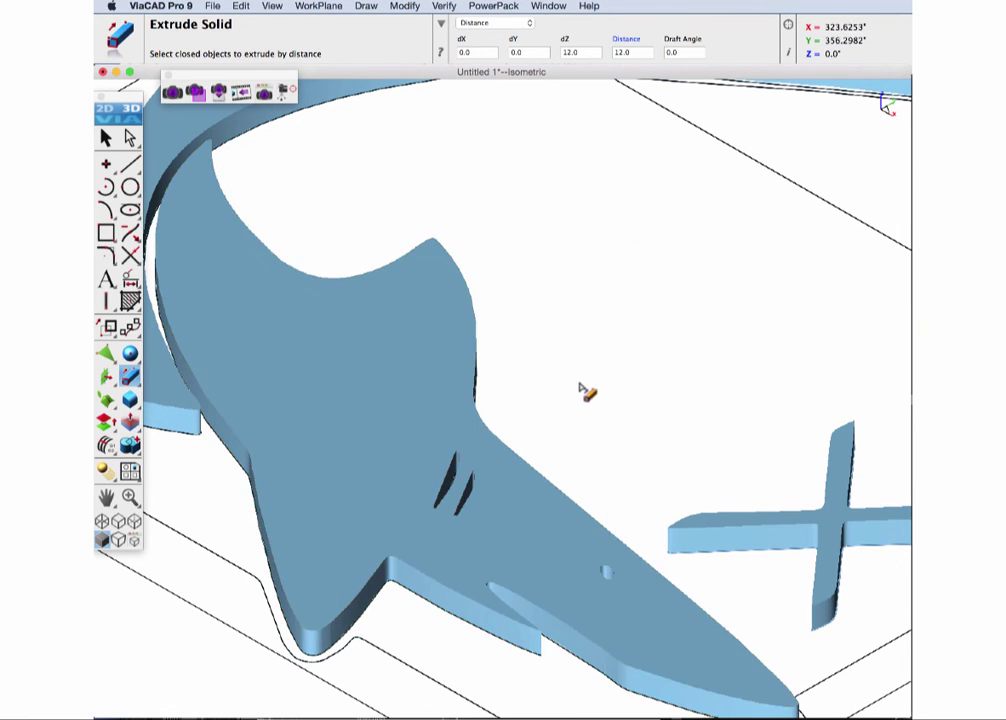
pyautogui.scroll(-5, 590, 393)
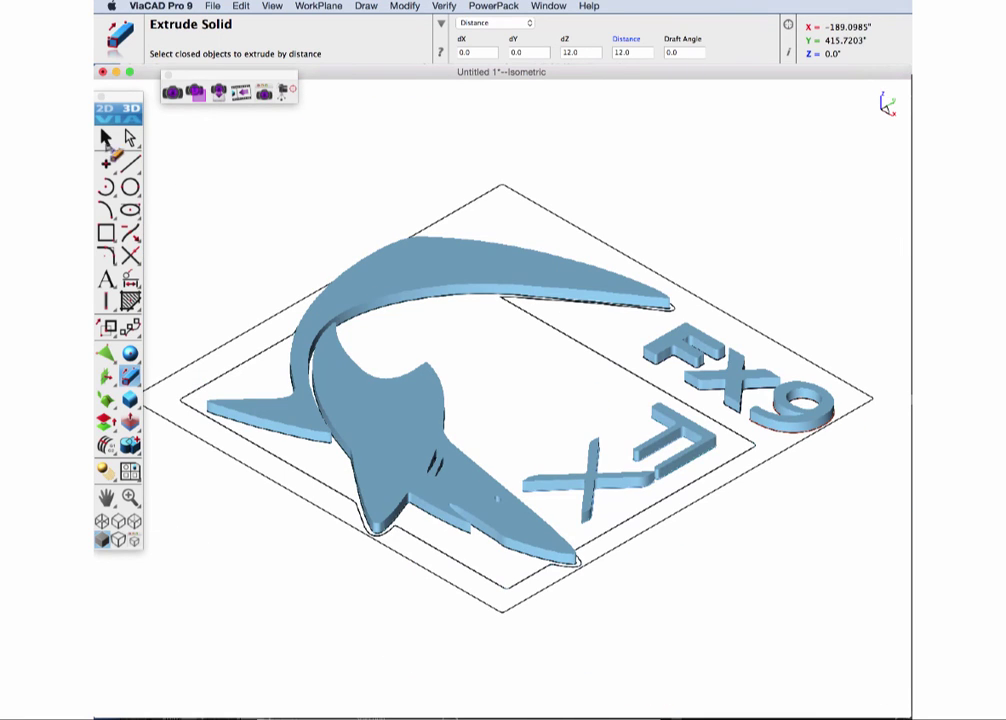
pyautogui.click(495, 22)
# Step: Extrude the outer plaque outline along a two-point vector into a solid square plate
pyautogui.click(472, 36)
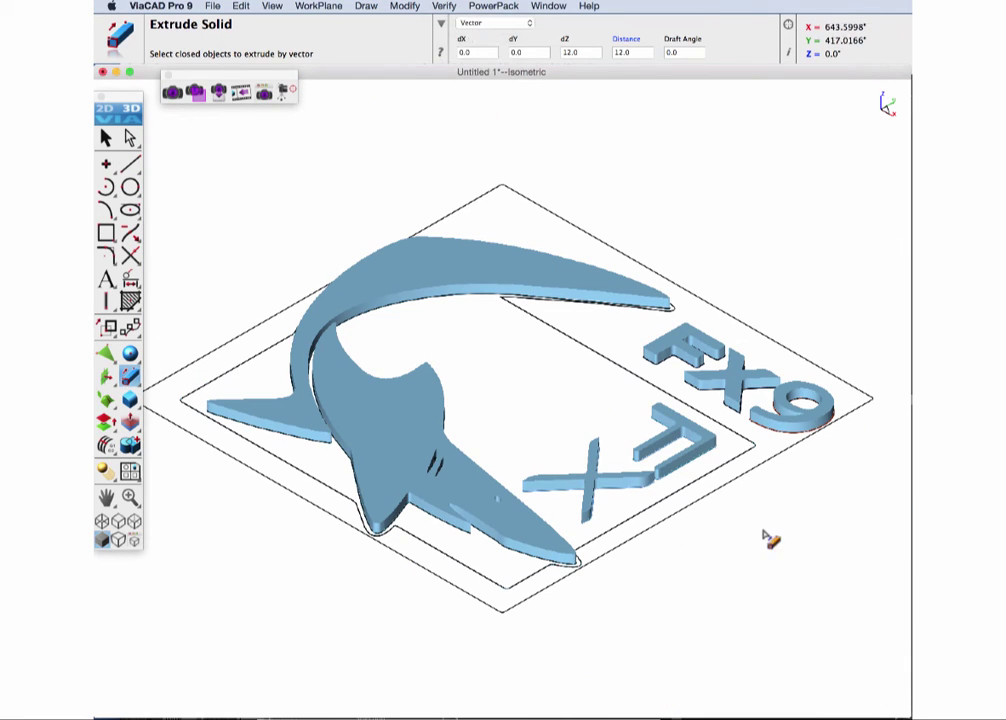
pyautogui.click(729, 466)
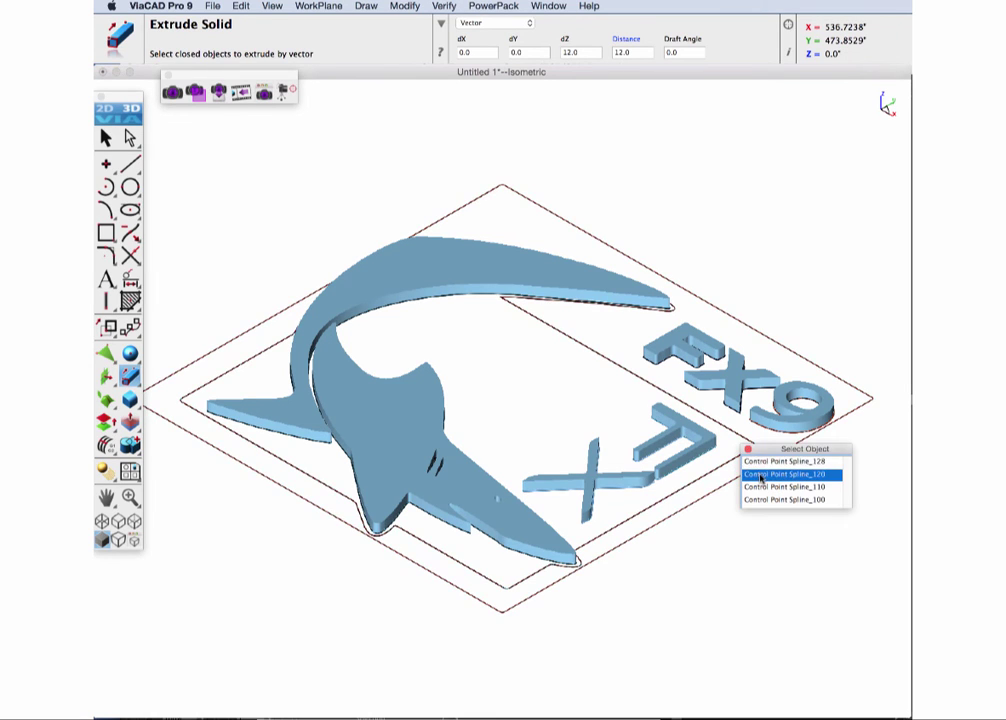
pyautogui.click(762, 462)
pyautogui.click(804, 494)
pyautogui.click(804, 505)
pyautogui.press('Escape')
# Step: Extrude Control Point Spline_110 downward about 17.78 to fill the shark cutout
pyautogui.click(648, 364)
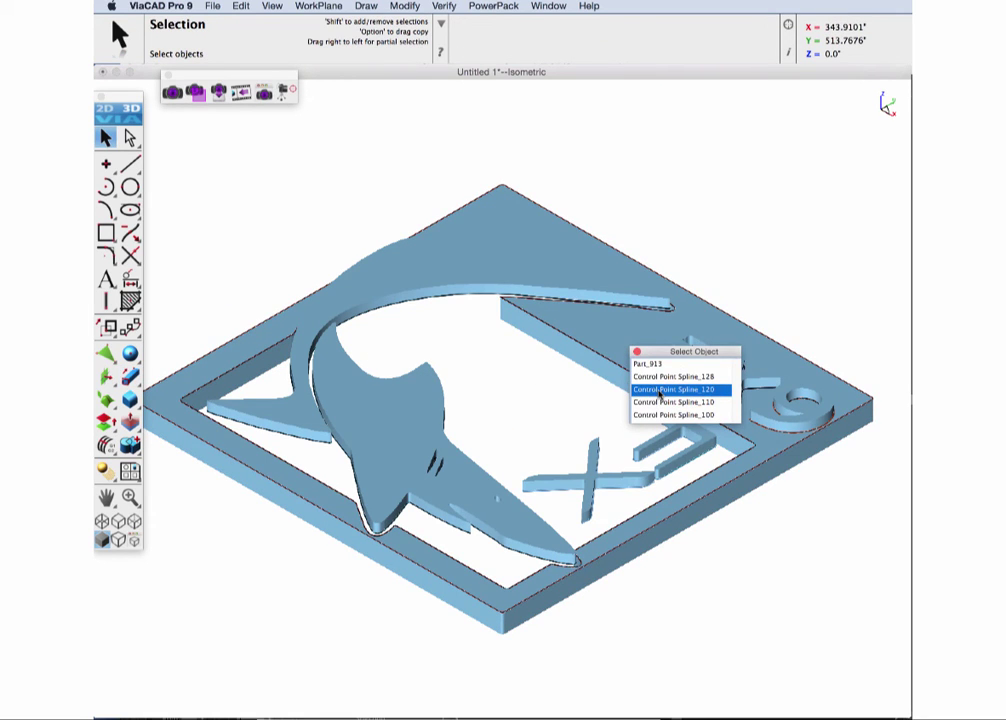
pyautogui.click(655, 402)
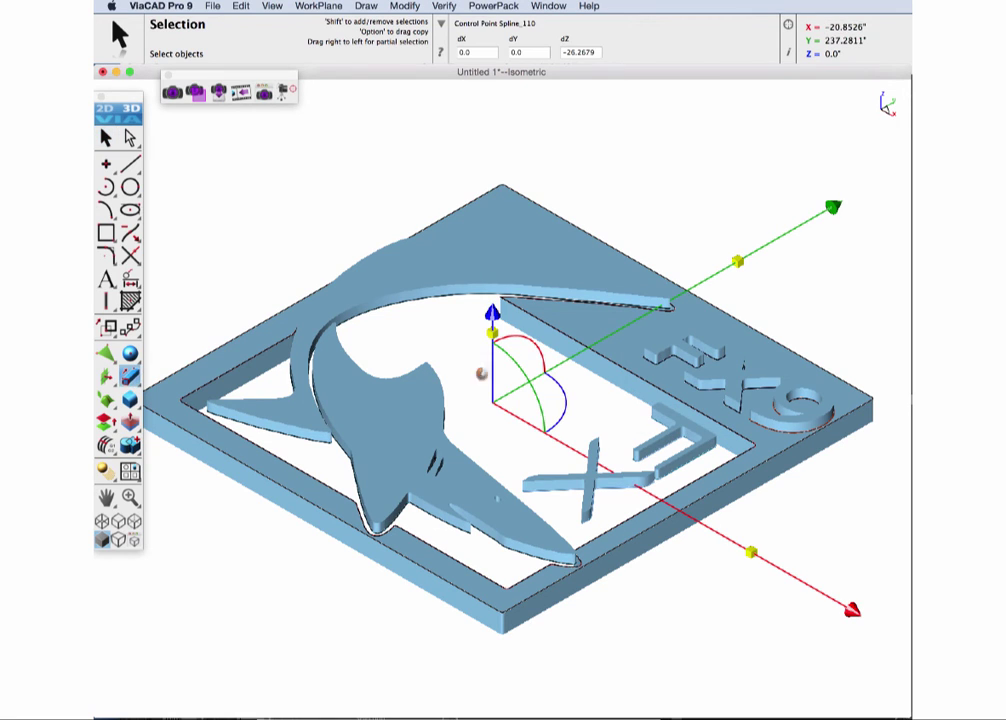
pyautogui.click(130, 376)
pyautogui.click(492, 402)
pyautogui.click(586, 421)
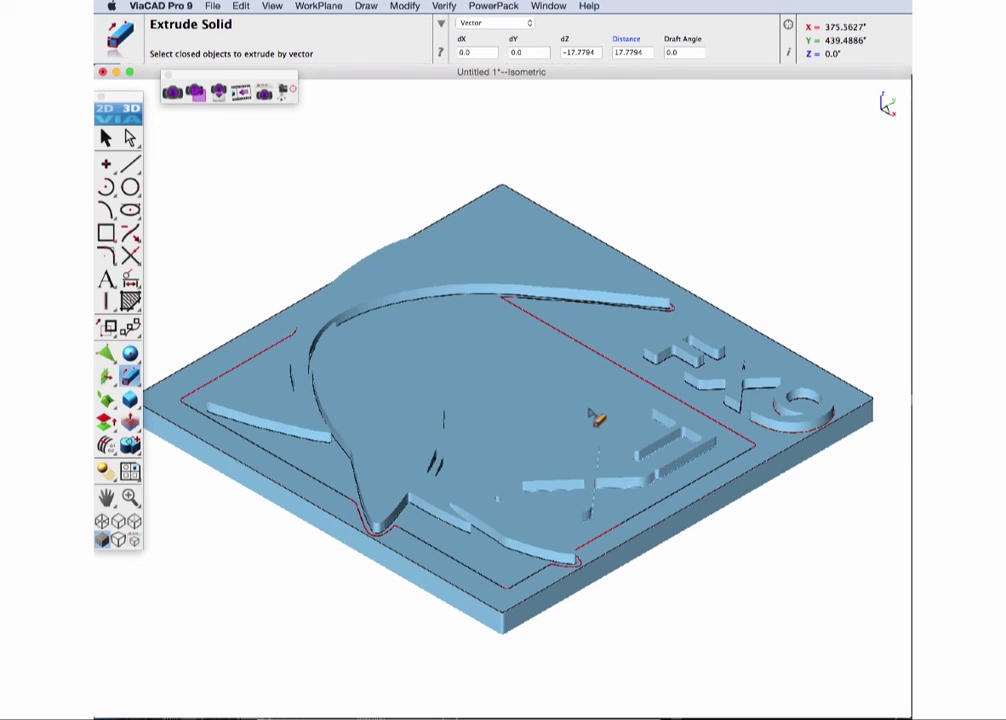
# Step: Lower the Extrude_915 shark fill solid to -19.26, then orbit the plaque into a tilted view
pyautogui.click(106, 138)
pyautogui.click(405, 338)
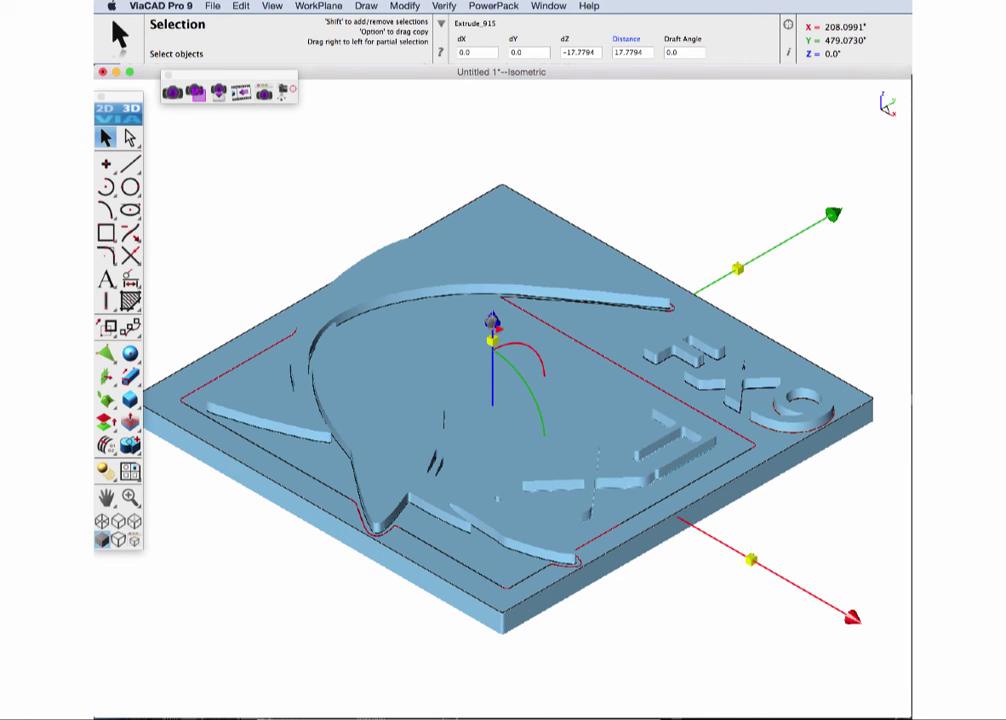
pyautogui.moveTo(491, 322); pyautogui.dragTo(491, 338)
pyautogui.click(278, 251)
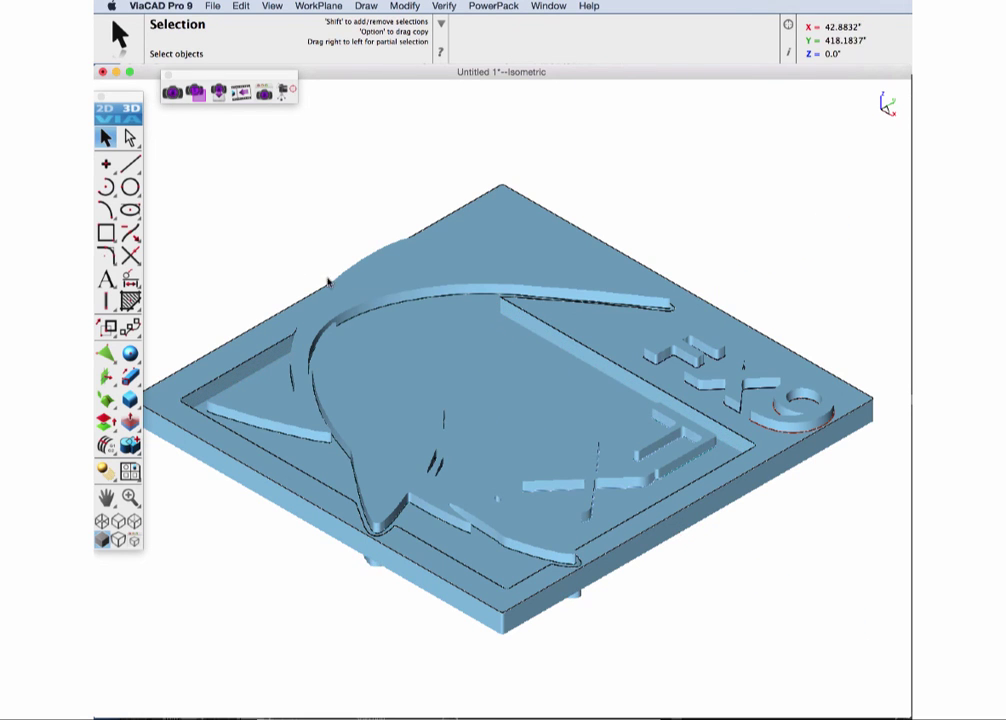
pyautogui.press('F5')
pyautogui.press('F2')
pyautogui.moveTo(299, 254); pyautogui.dragTo(360, 224, button='middle')
# Step: Render the whole window with User Specified rendering, shadows on and anti-aliasing
pyautogui.click(172, 92)
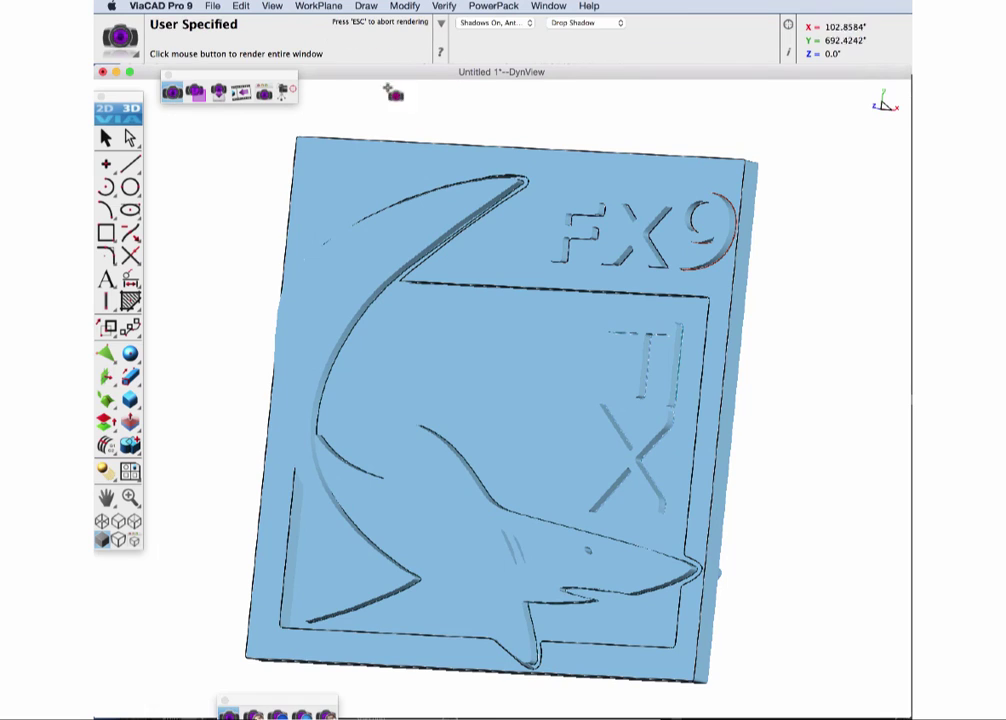
pyautogui.click(518, 24)
pyautogui.click(507, 67)
pyautogui.click(534, 117)
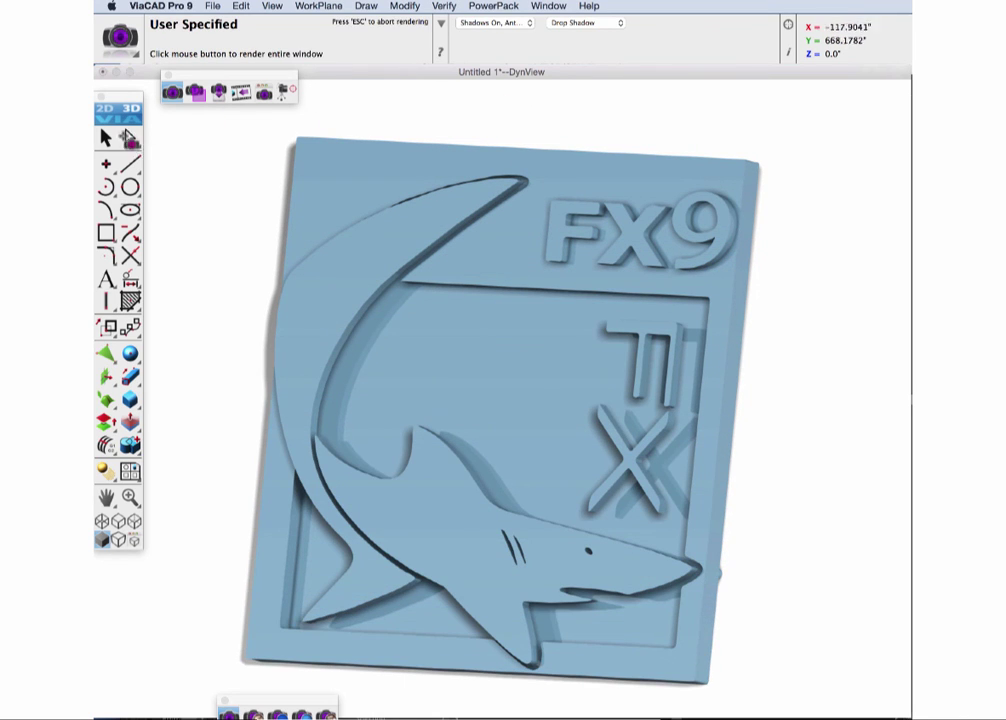
pyautogui.click(106, 138)
# Step: Hide the outer plaque frame and colour both shark parts, including Part_1462, dark navy
pyautogui.rightClick(330, 156)
pyautogui.click(466, 162)
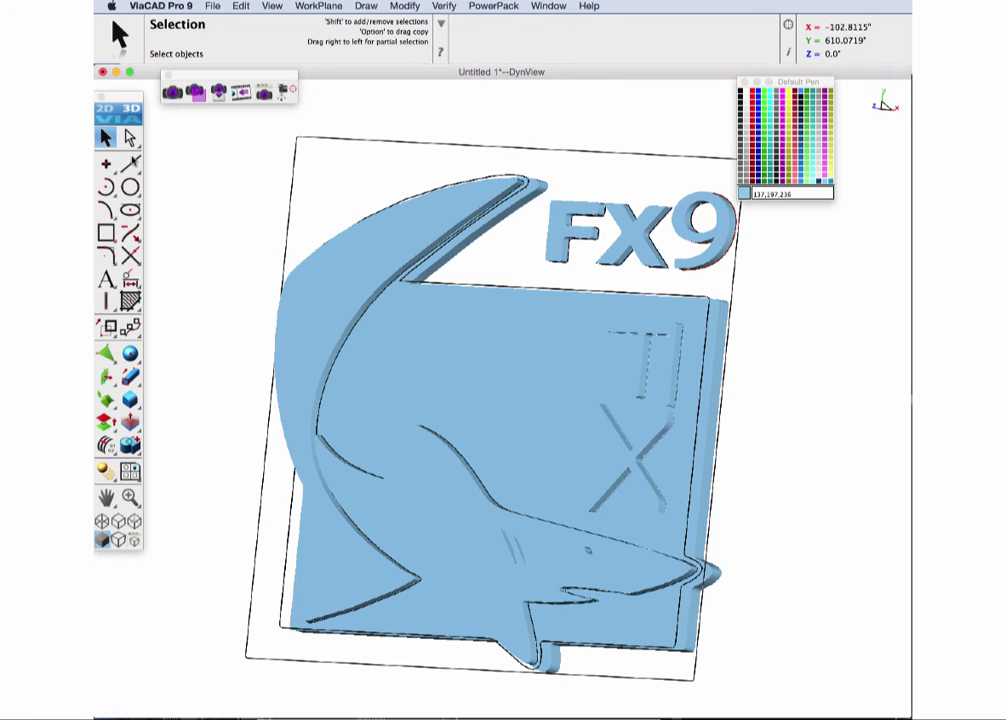
pyautogui.click(291, 338)
pyautogui.click(330, 345)
pyautogui.click(818, 184)
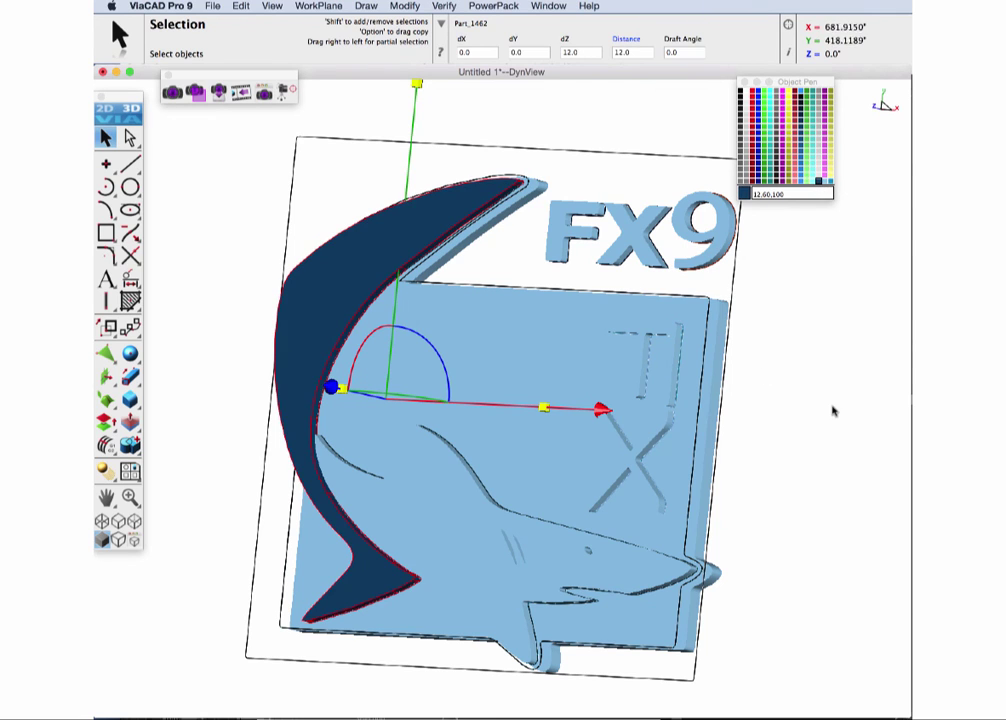
pyautogui.click(752, 560)
pyautogui.click(630, 576)
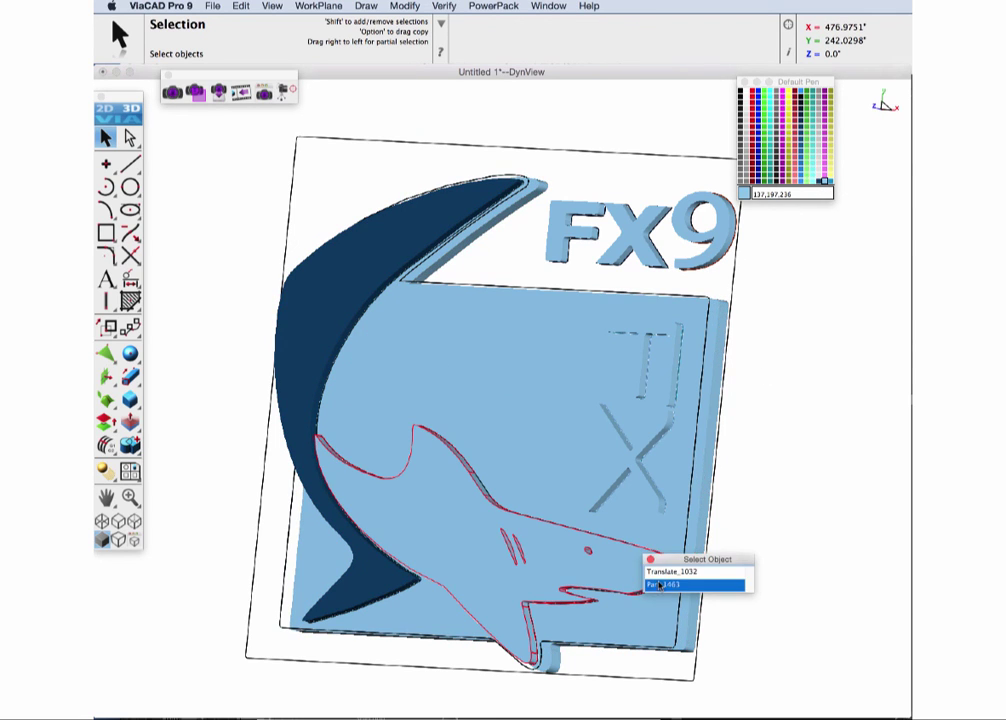
pyautogui.click(660, 584)
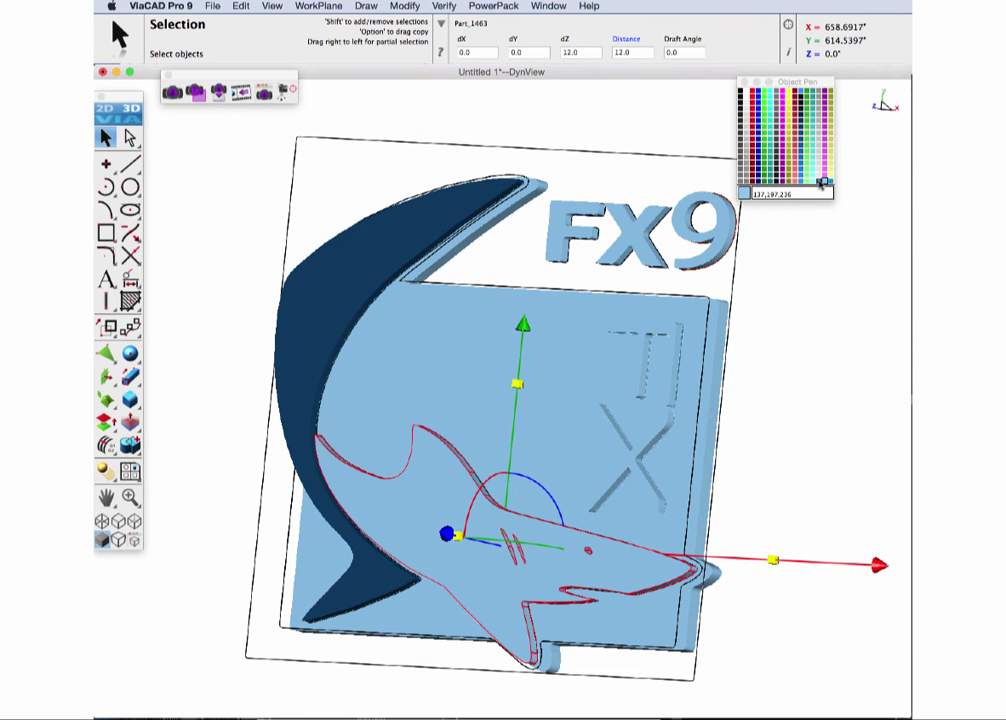
pyautogui.click(820, 184)
pyautogui.click(844, 310)
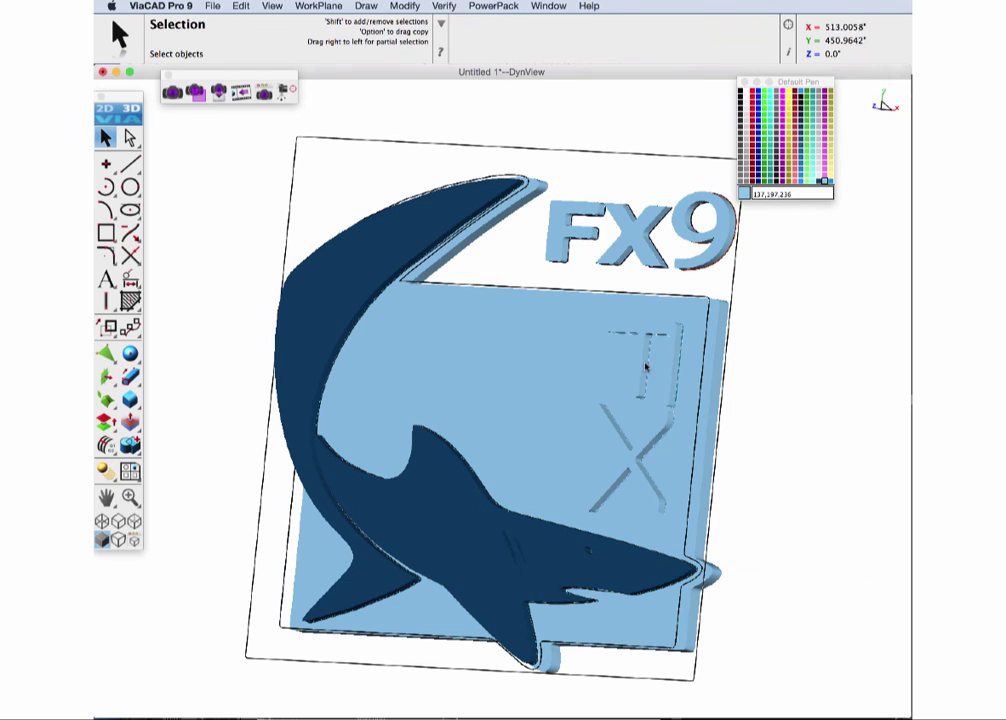
# Step: Colour the square base plate teal and the F and X letters (Part_1464, Part_1465) black
pyautogui.click(567, 347)
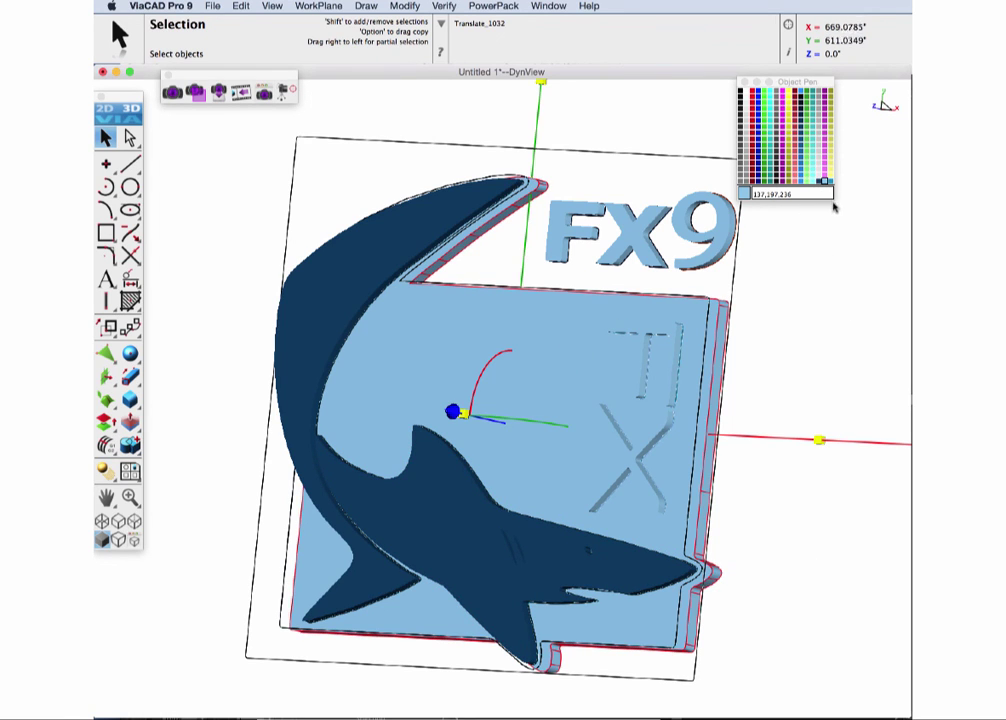
pyautogui.click(829, 182)
pyautogui.click(840, 307)
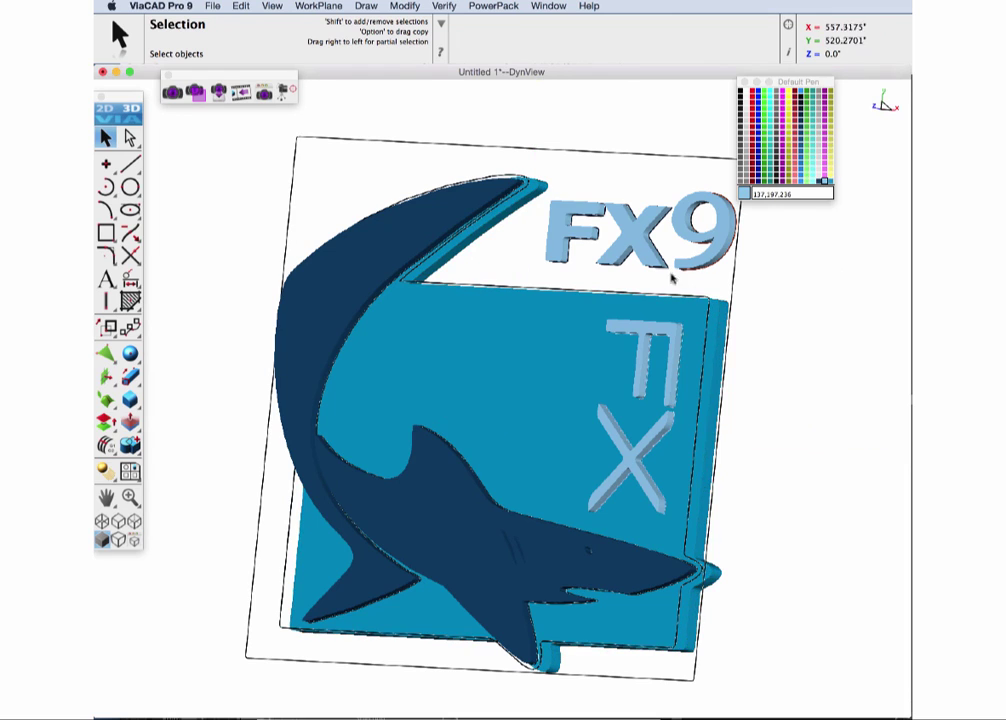
pyautogui.click(546, 234)
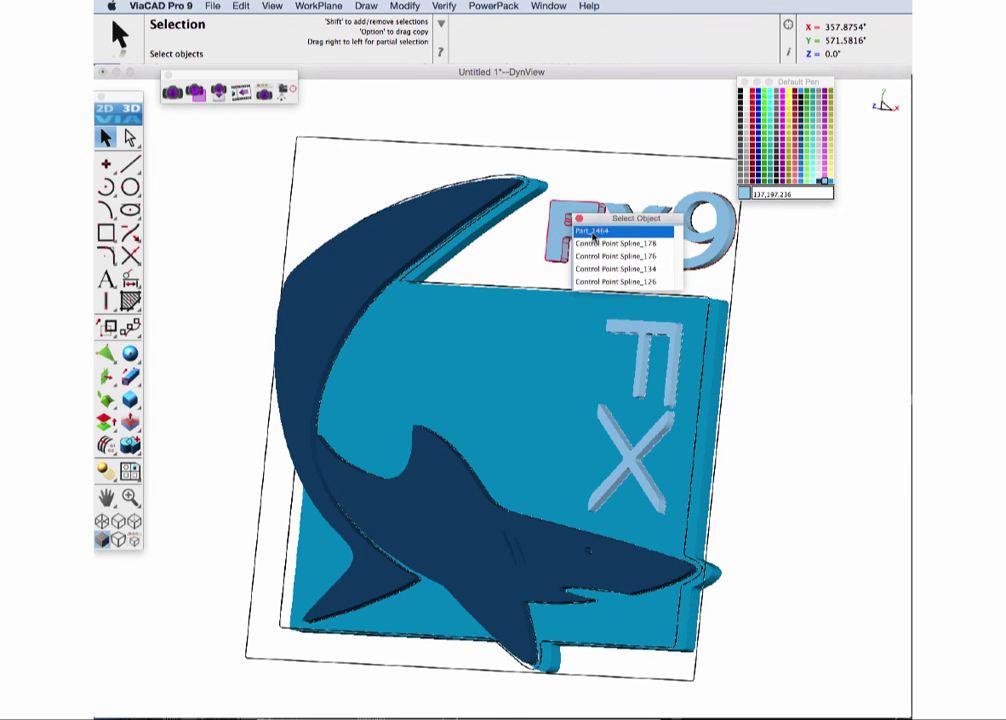
pyautogui.click(590, 228)
pyautogui.click(740, 100)
pyautogui.click(668, 200)
pyautogui.click(686, 209)
pyautogui.click(741, 103)
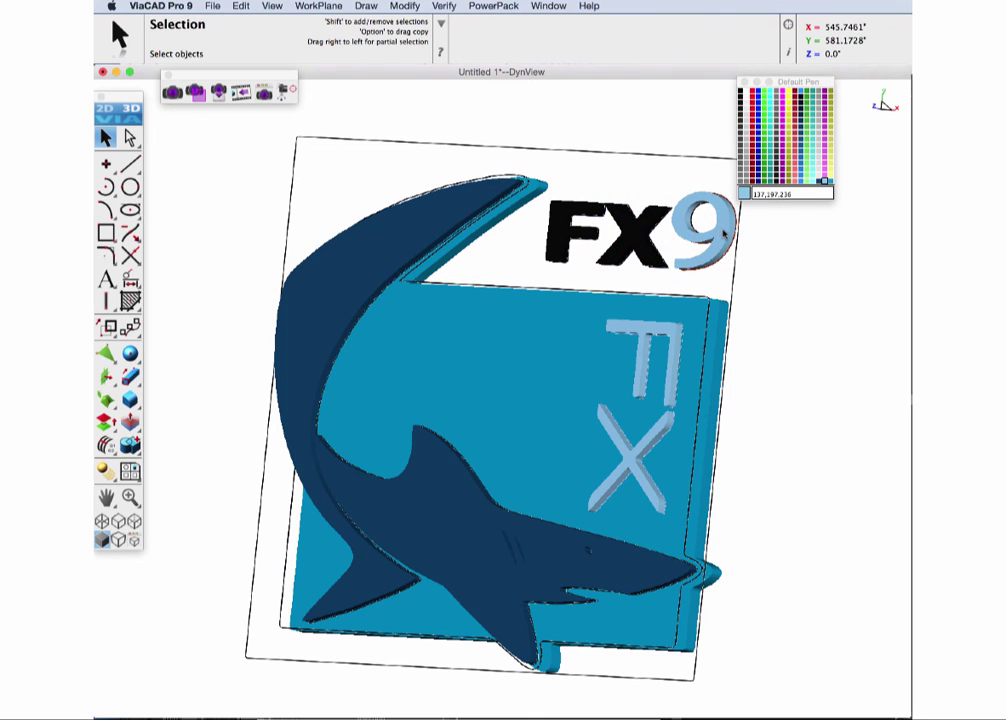
# Step: Colour the 9 of FX9 (Part_1466) red
pyautogui.click(724, 232)
pyautogui.click(762, 228)
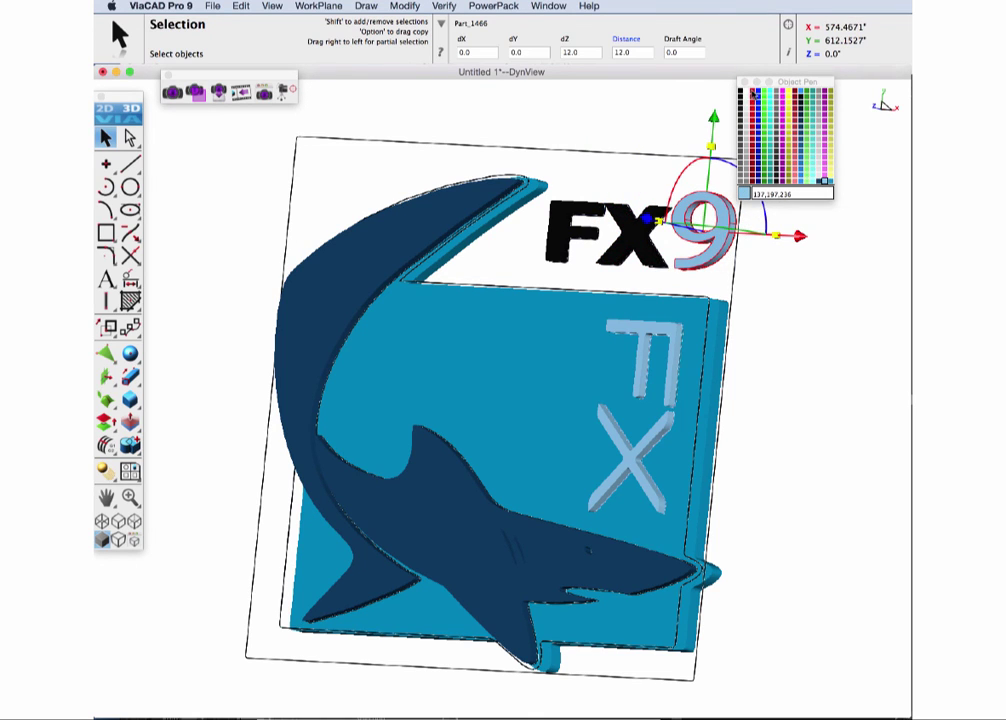
pyautogui.click(752, 95)
pyautogui.click(172, 91)
# Step: Render the navy shark, teal plate, black FX and red 9 with drop shadows
pyautogui.click(196, 155)
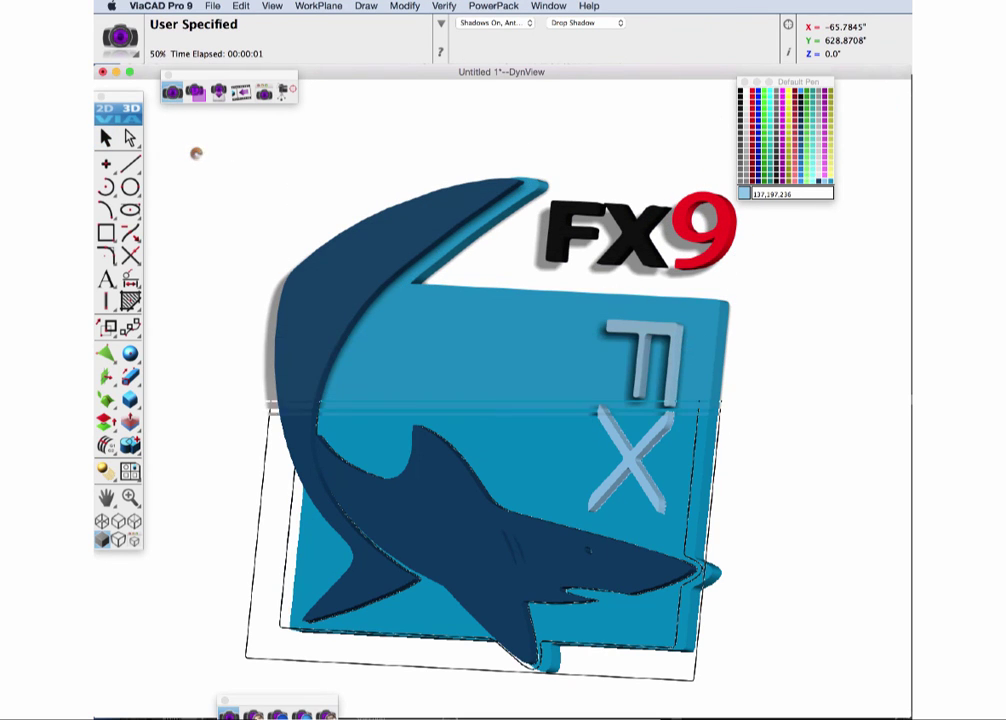